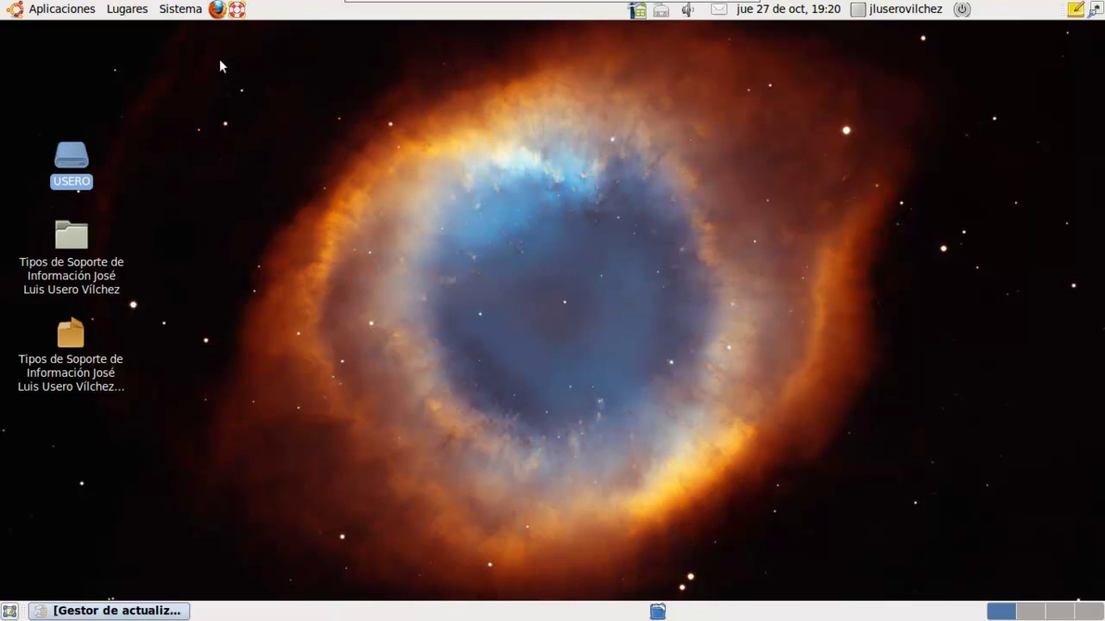
pyautogui.click(219, 17)
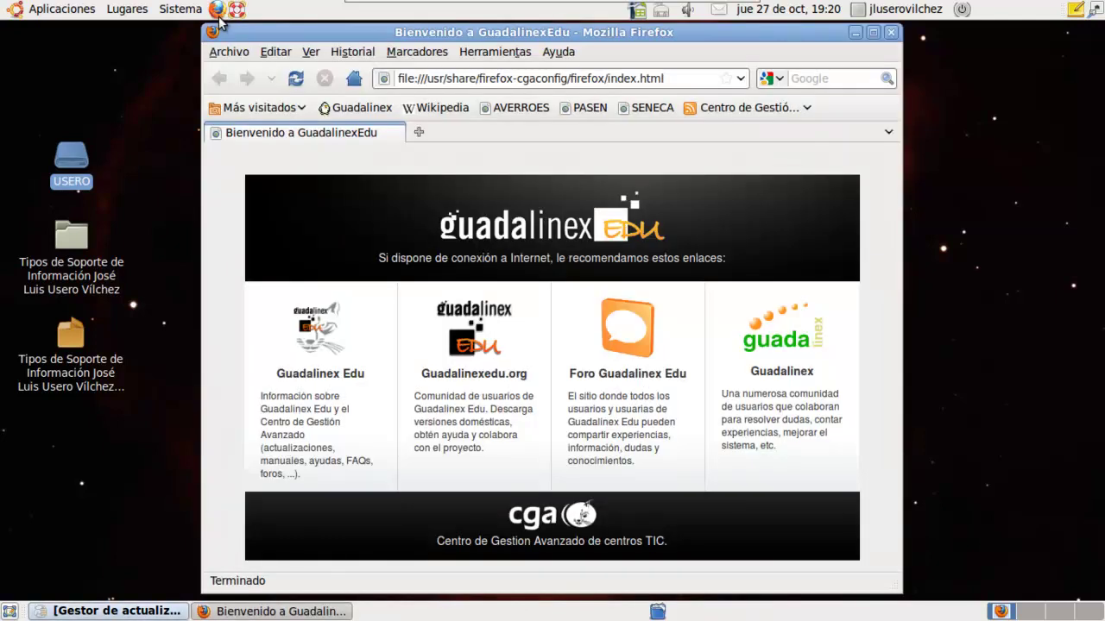
pyautogui.click(394, 79)
pyautogui.write('www.')
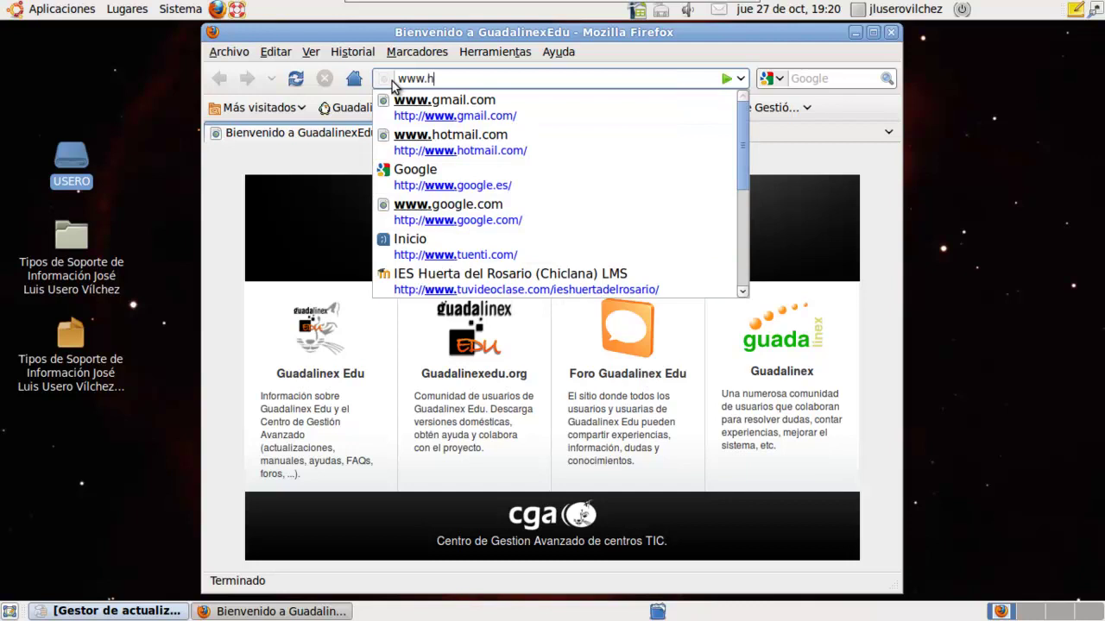
pyautogui.write('hotmail.com')
pyautogui.press('Return')
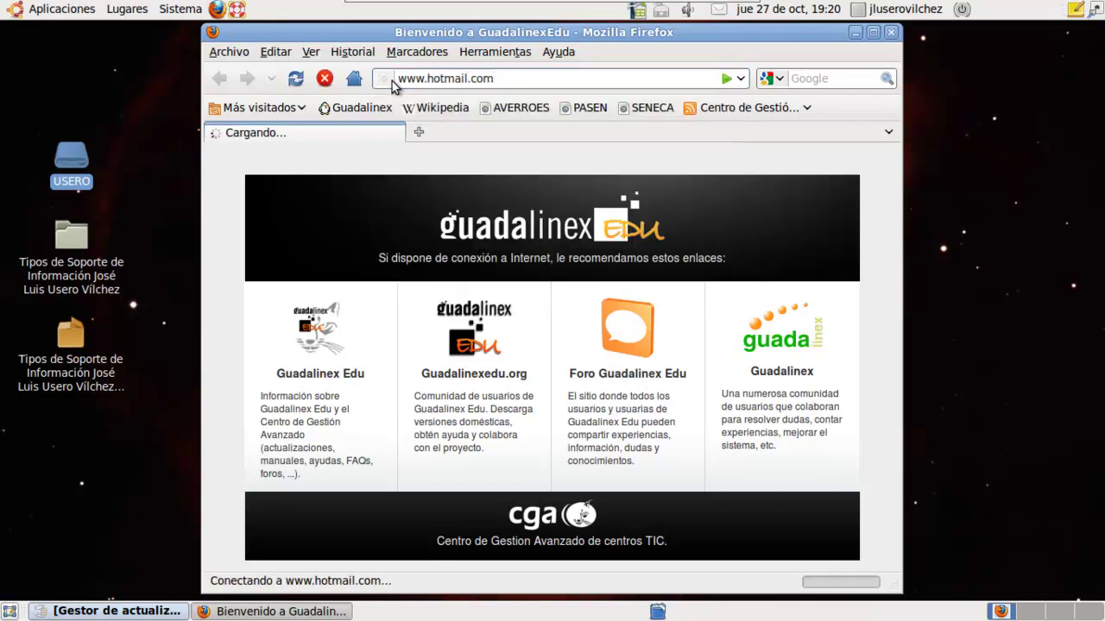
pyautogui.doubleClick(434, 33)
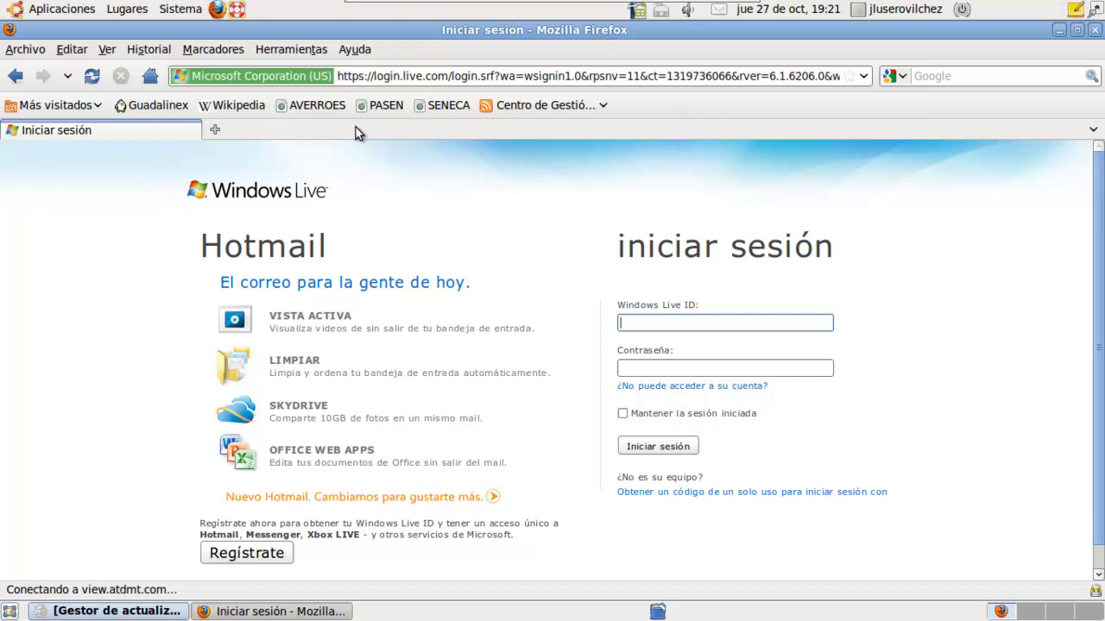
# - Sign in with the Hotmail account address and password, and decline saving the password
pyautogui.press('Tab')
pyautogui.write('•••••••••')
pyautogui.click(644, 446)
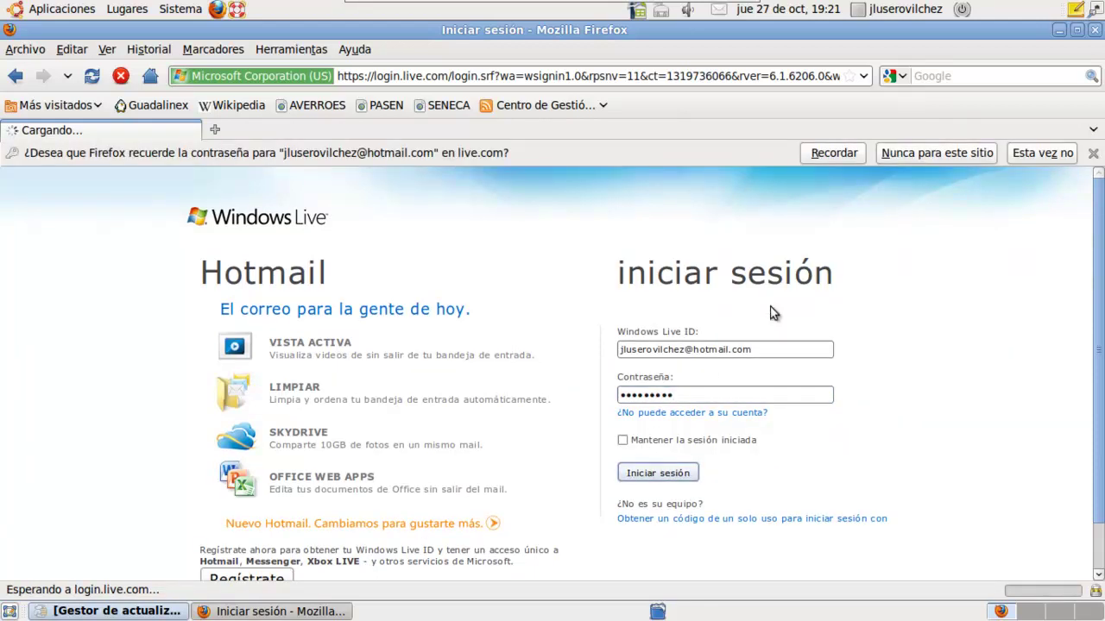
pyautogui.click(915, 153)
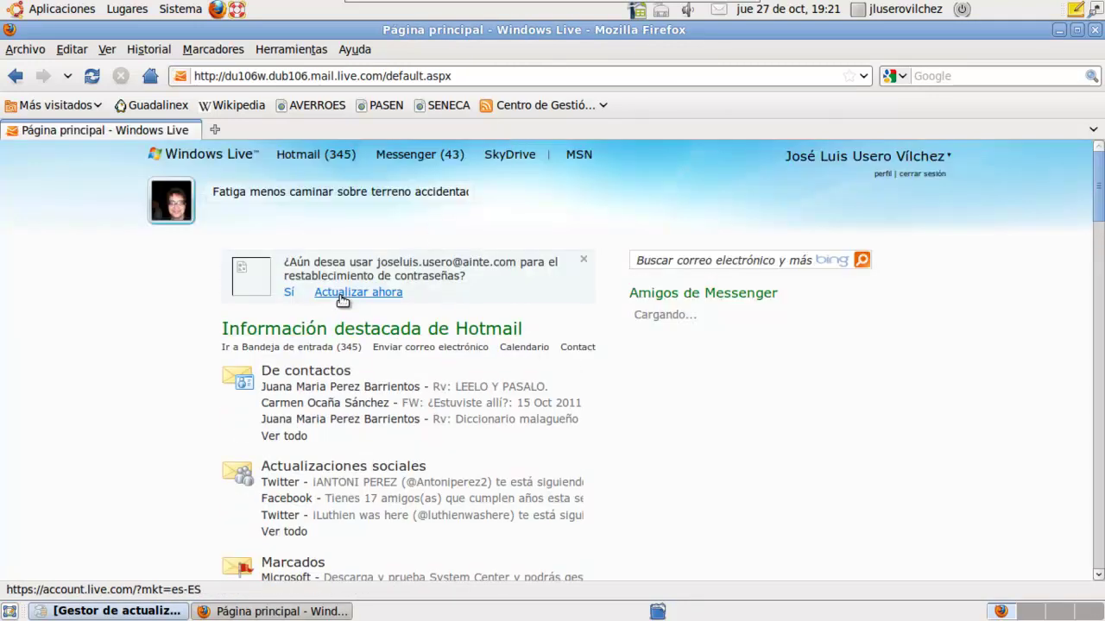
# - Skip the recovery-address prompt, go to the inbox (345) and try starting a new message
pyautogui.click(340, 295)
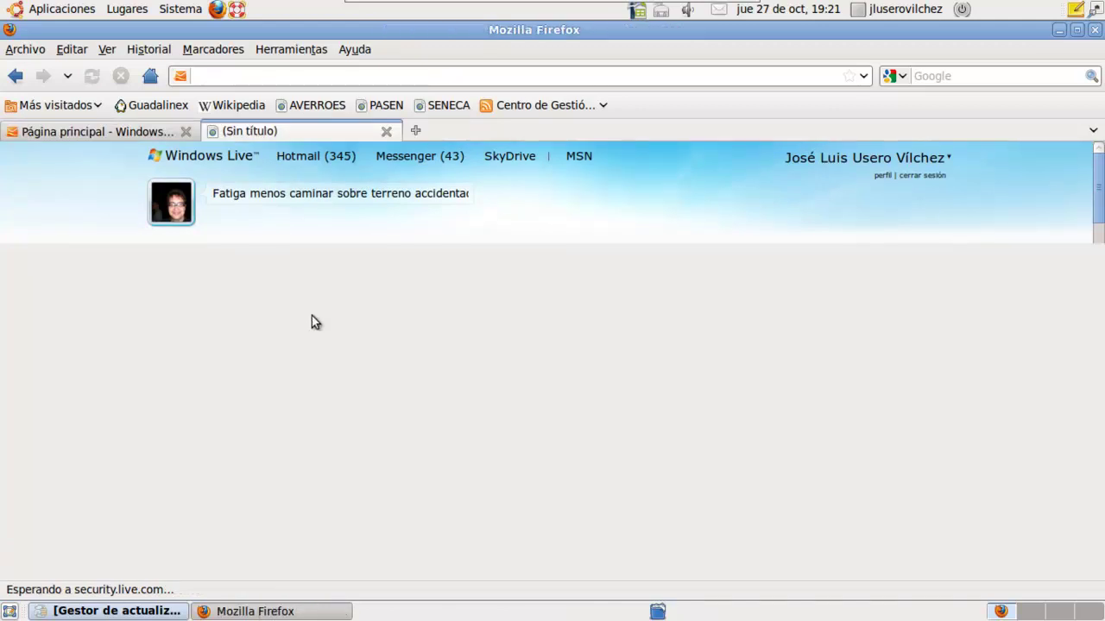
pyautogui.click(386, 132)
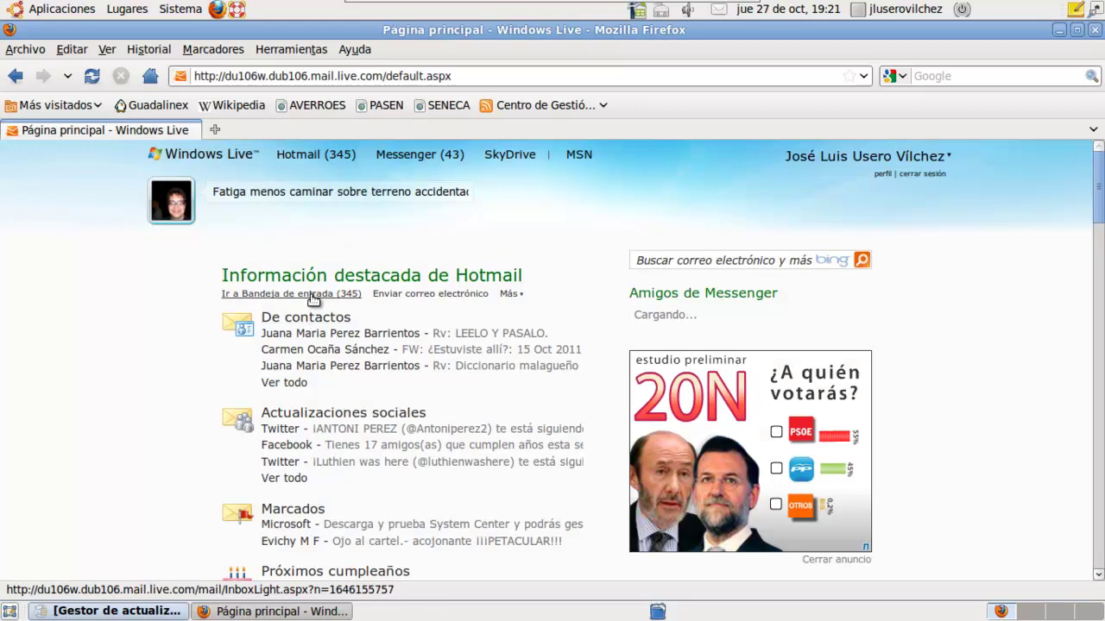
pyautogui.click(312, 297)
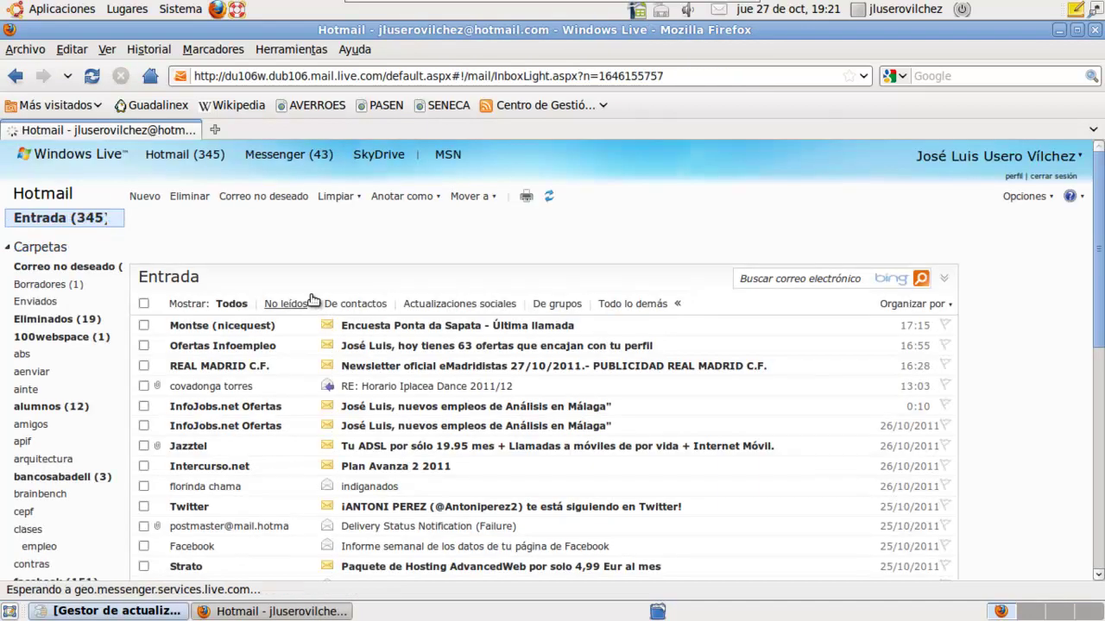
pyautogui.click(147, 199)
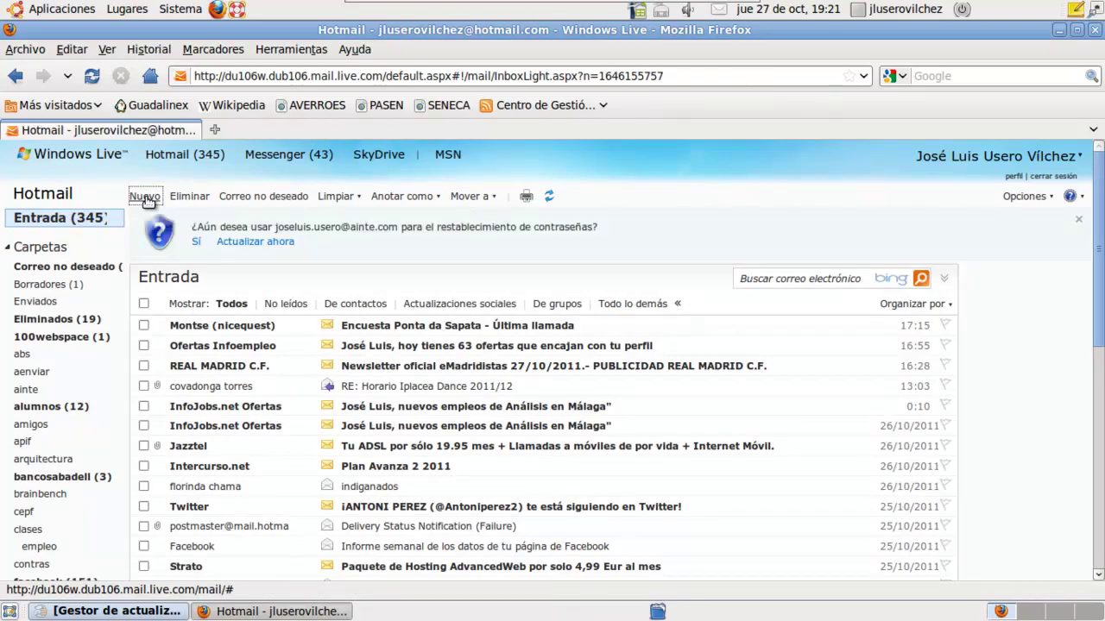
pyautogui.click(145, 197)
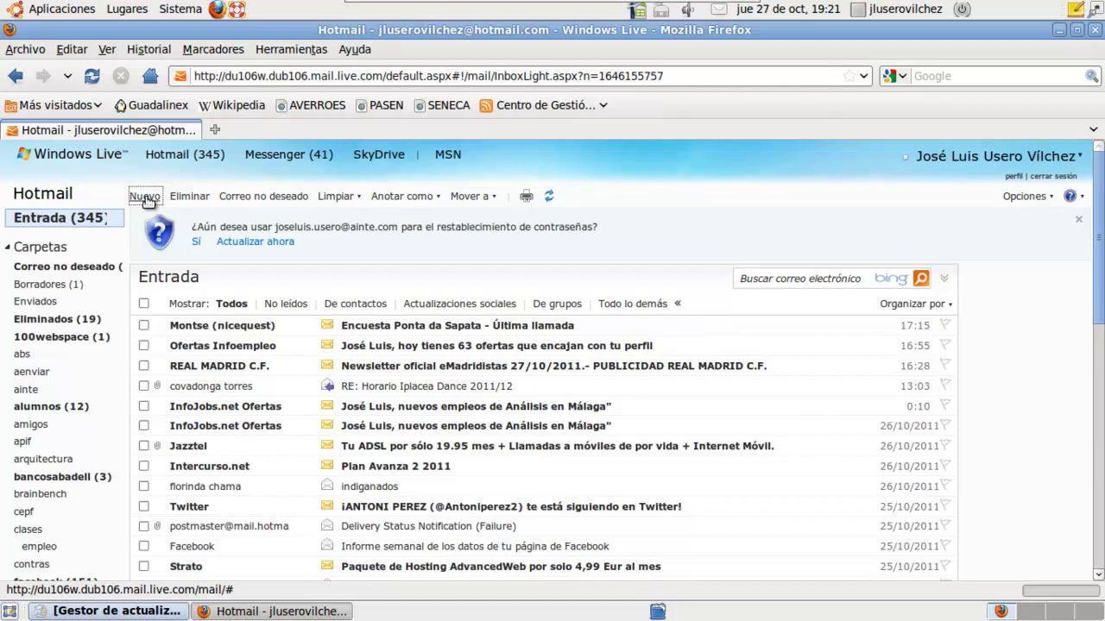
pyautogui.click(145, 197)
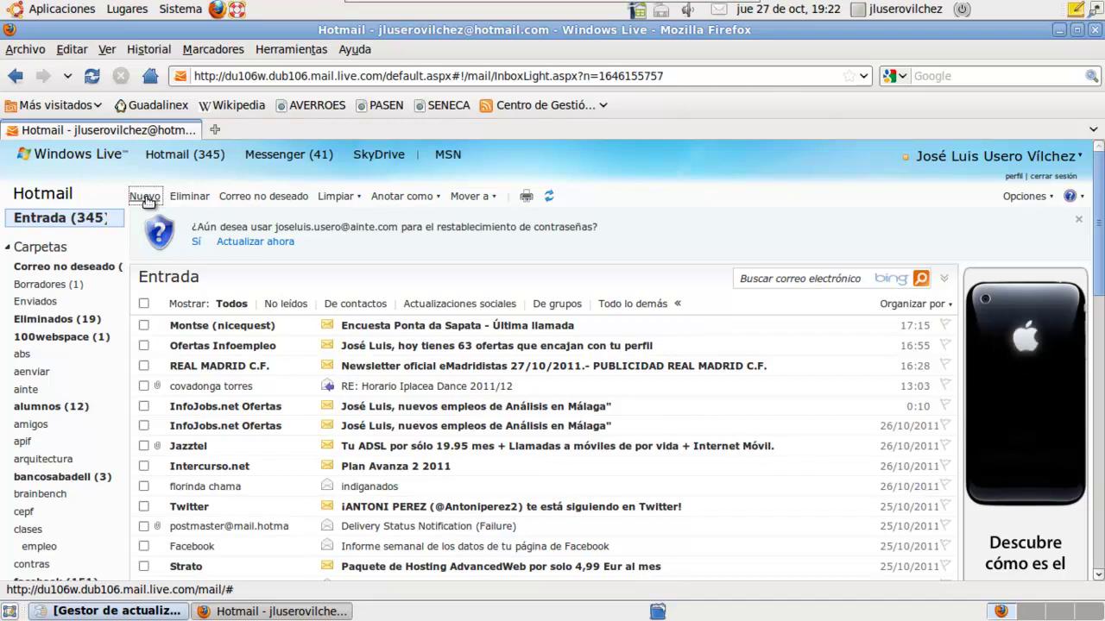
# - Start a new message addressed to the user's own Gmail address
pyautogui.click(145, 197)
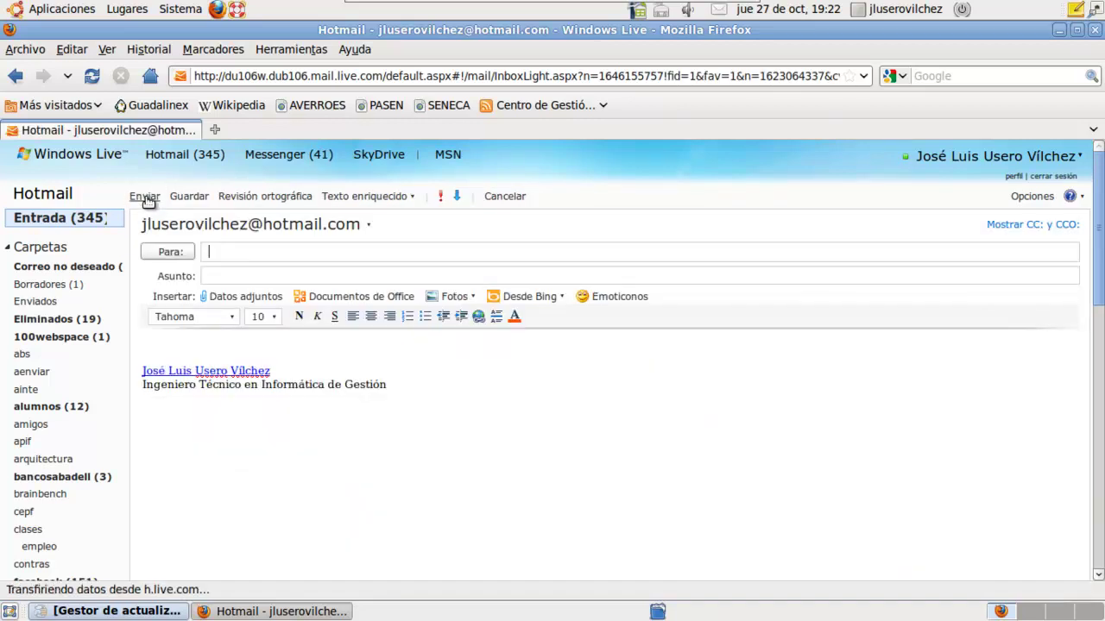
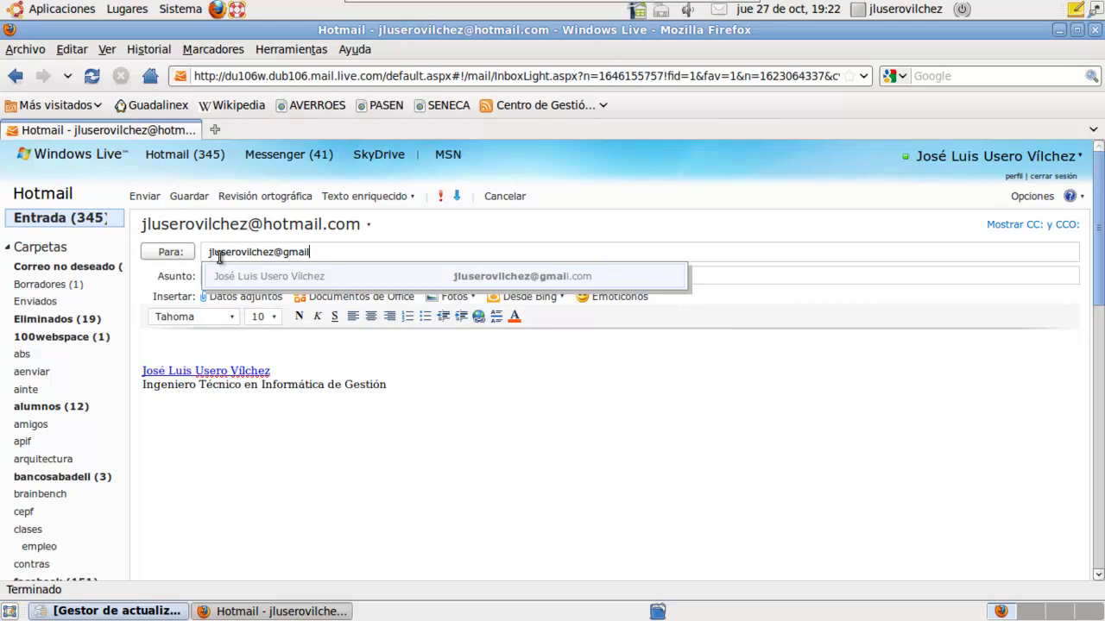
pyautogui.click(239, 268)
# - Enter the subject 'Examen práctico UD 01' followed by the sender's full name
pyautogui.click(263, 277)
pyautogui.write('Examen practico ')
pyautogui.write('José')
pyautogui.press('BackSpace')
pyautogui.press('BackSpace')
pyautogui.press('BackSpace')
pyautogui.write('UD 01 José Luis Usero Vílchez')
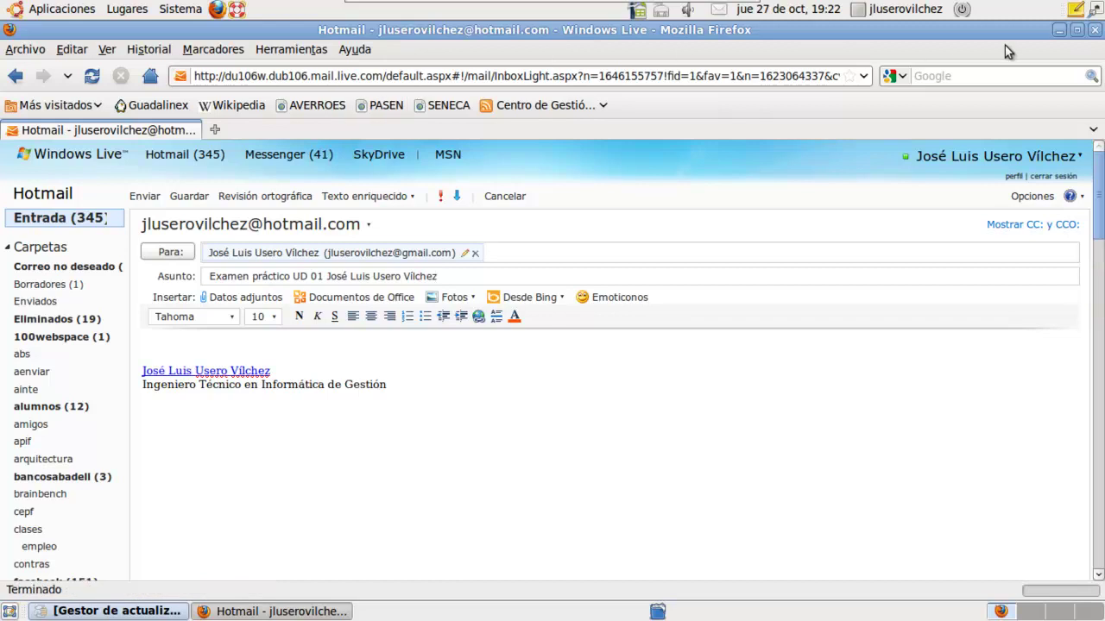
# - Open System Monitor beside the restored Firefox window and show its Sistema overview
pyautogui.click(1074, 30)
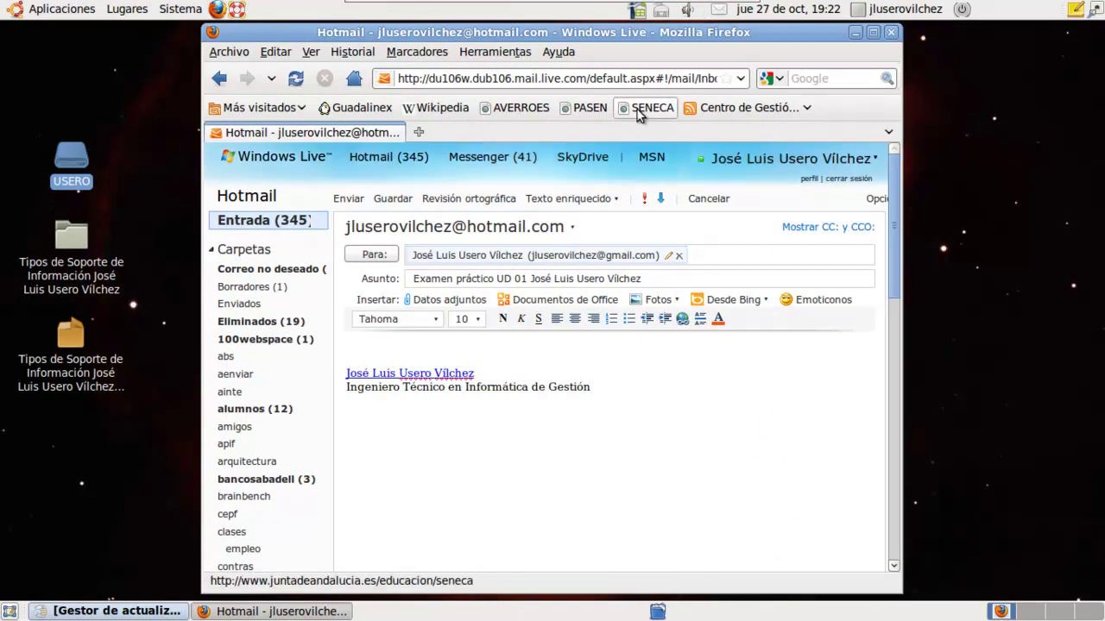
pyautogui.moveTo(699, 32); pyautogui.dragTo(899, 39)
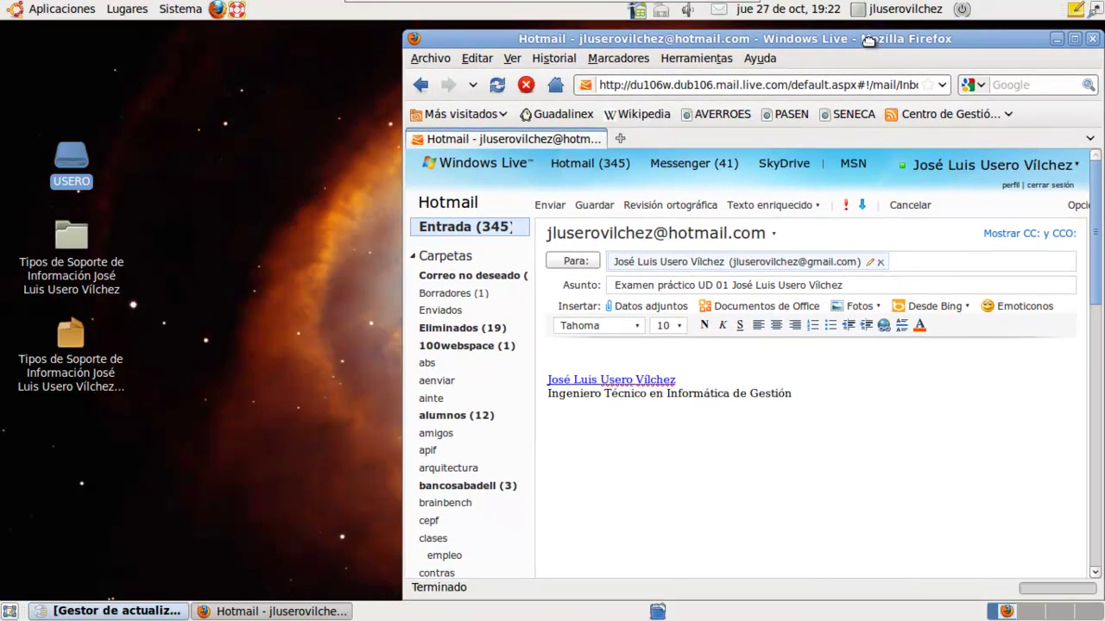
pyautogui.click(192, 12)
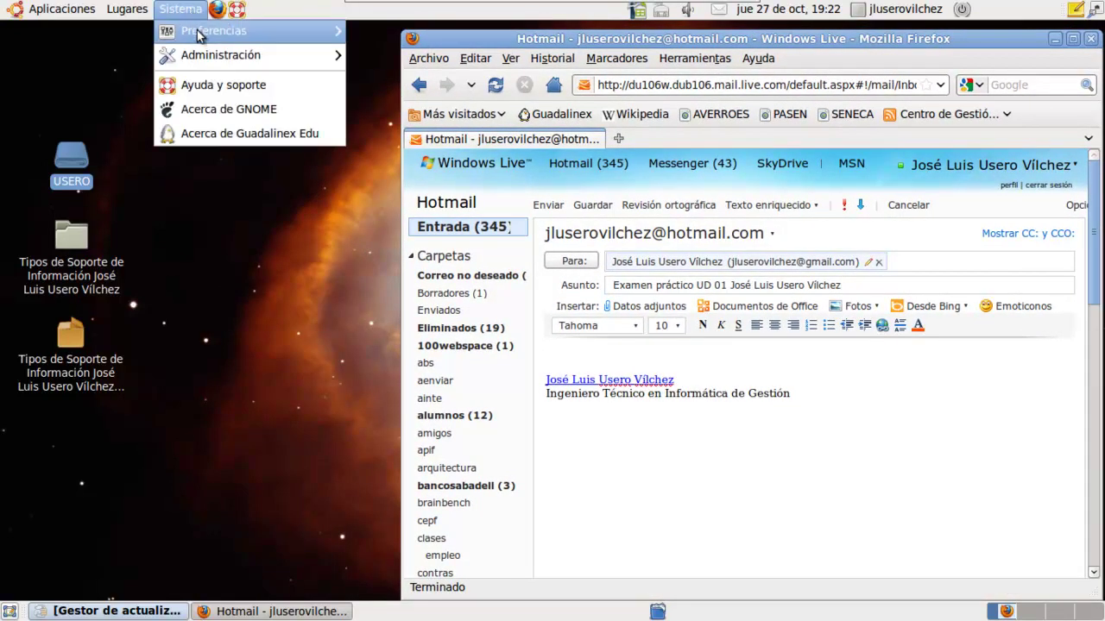
pyautogui.moveTo(208, 52)
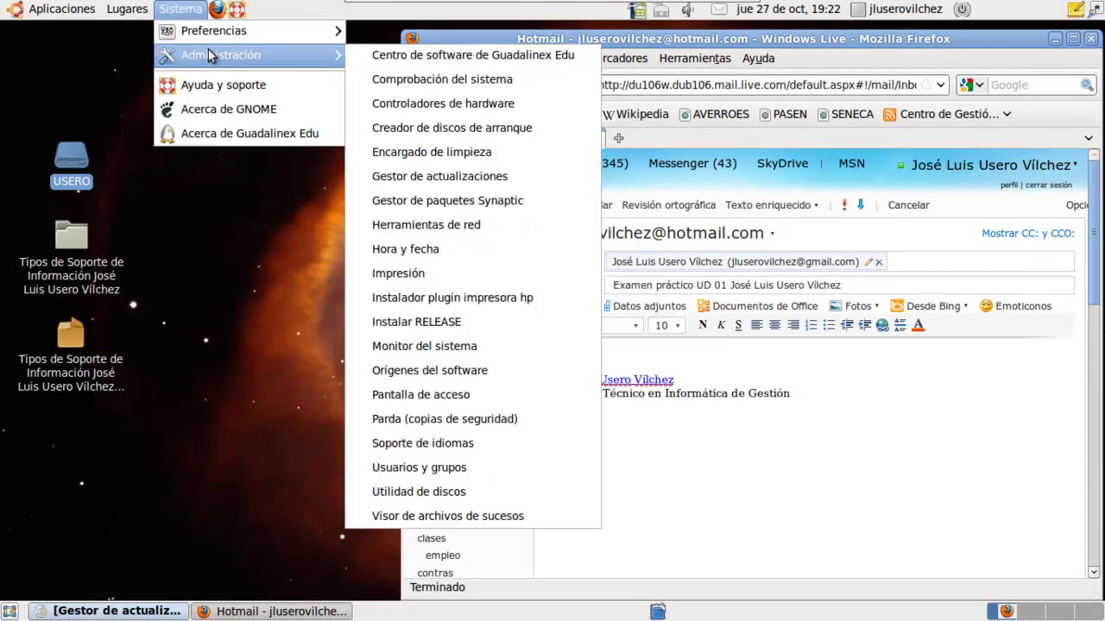
pyautogui.click(413, 347)
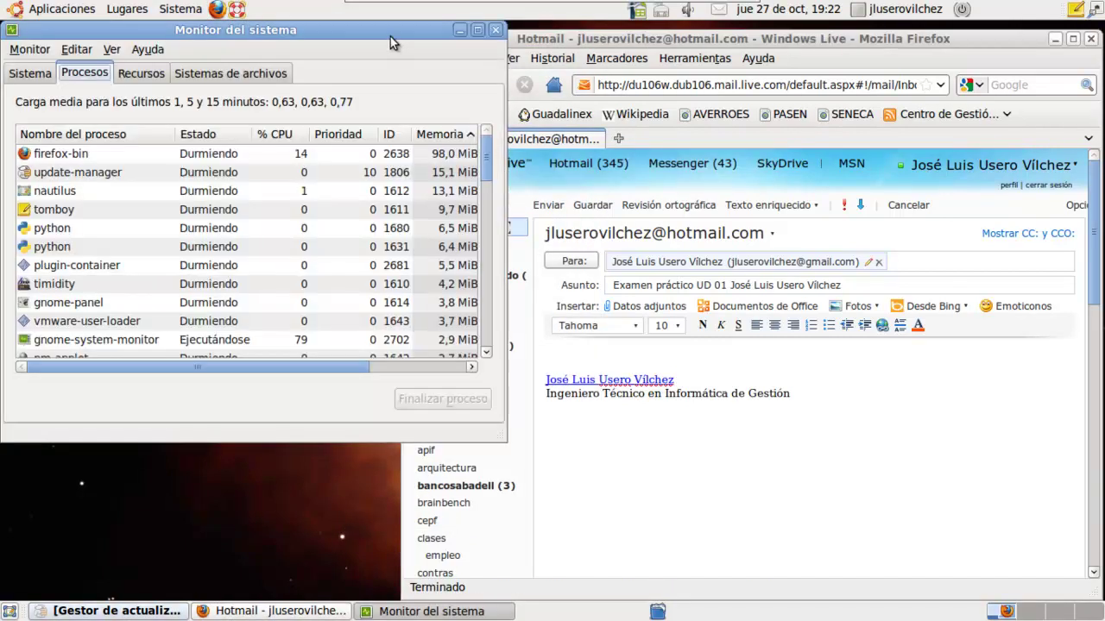
pyautogui.moveTo(390, 36); pyautogui.dragTo(390, 103)
pyautogui.click(43, 145)
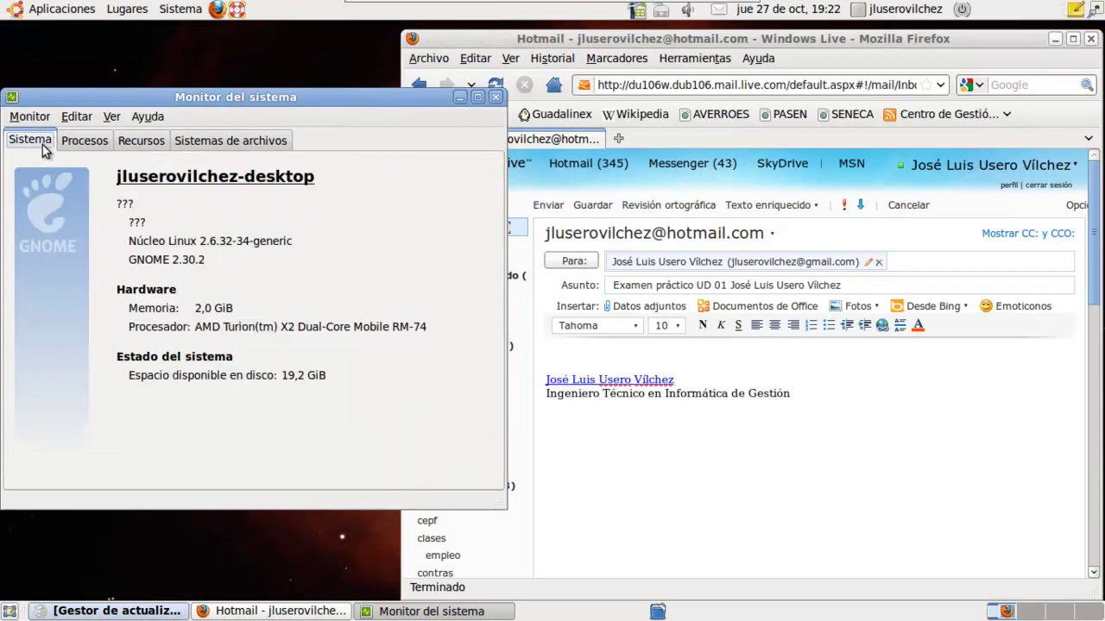
pyautogui.click(584, 372)
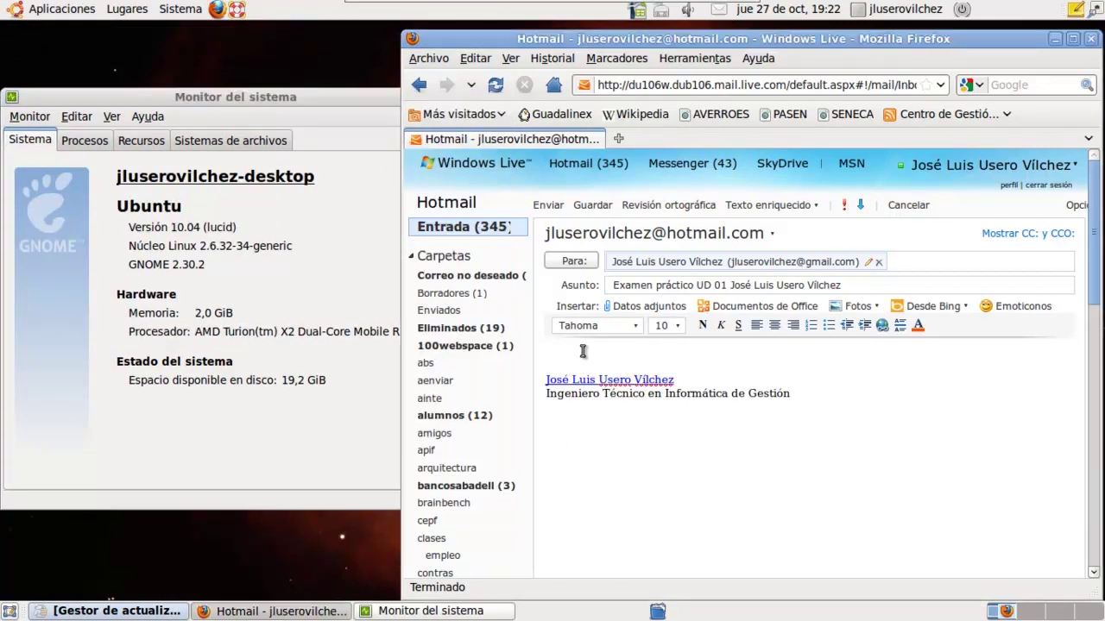
# - Type 'Ubuntu Versión 10.04 (lucid)' and 'Memoria: 2GB' on separate body lines
pyautogui.write('Ubuntu')
pyautogui.write('Versión 10')
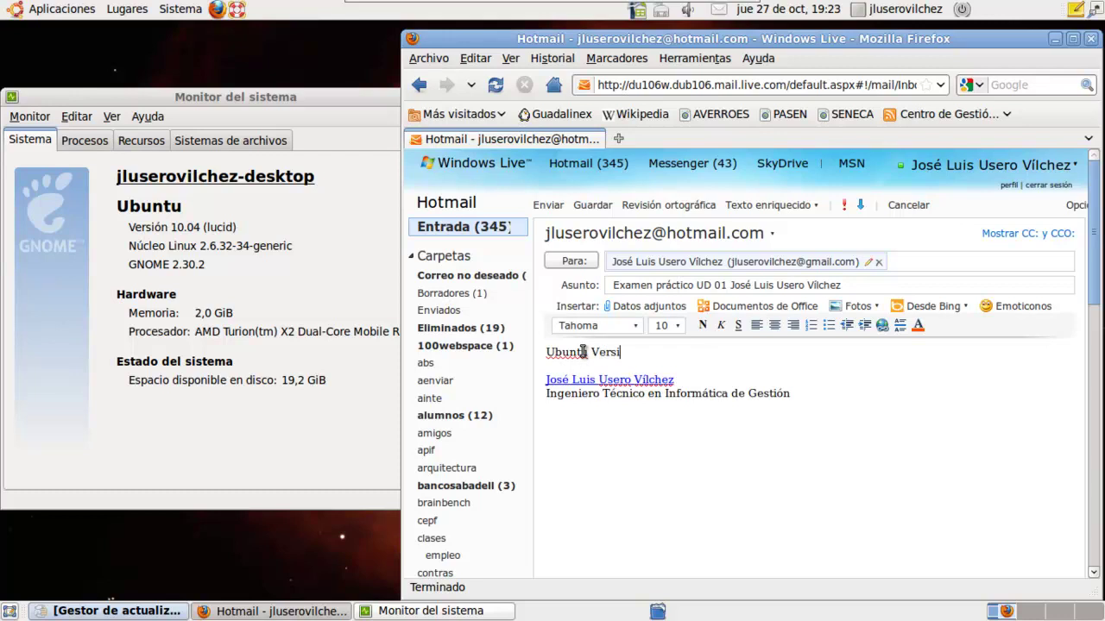
pyautogui.write('.04 Lu')
pyautogui.press('BackSpace')
pyautogui.press('BackSpace')
pyautogui.write('(lucid)')
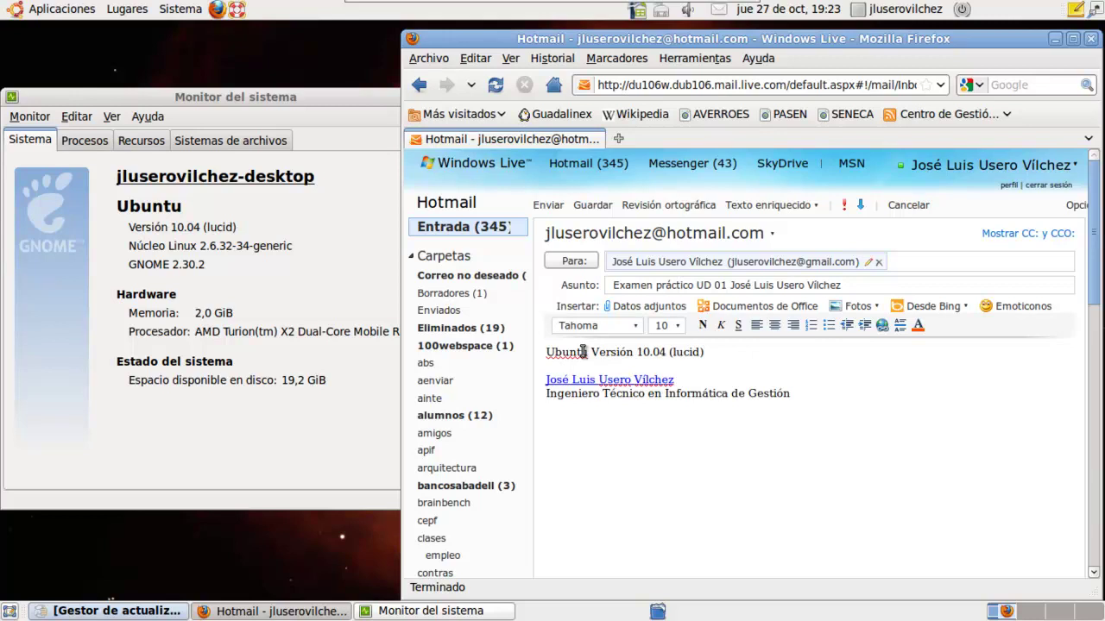
pyautogui.press('Return')
pyautogui.write('Memoria: 2G')
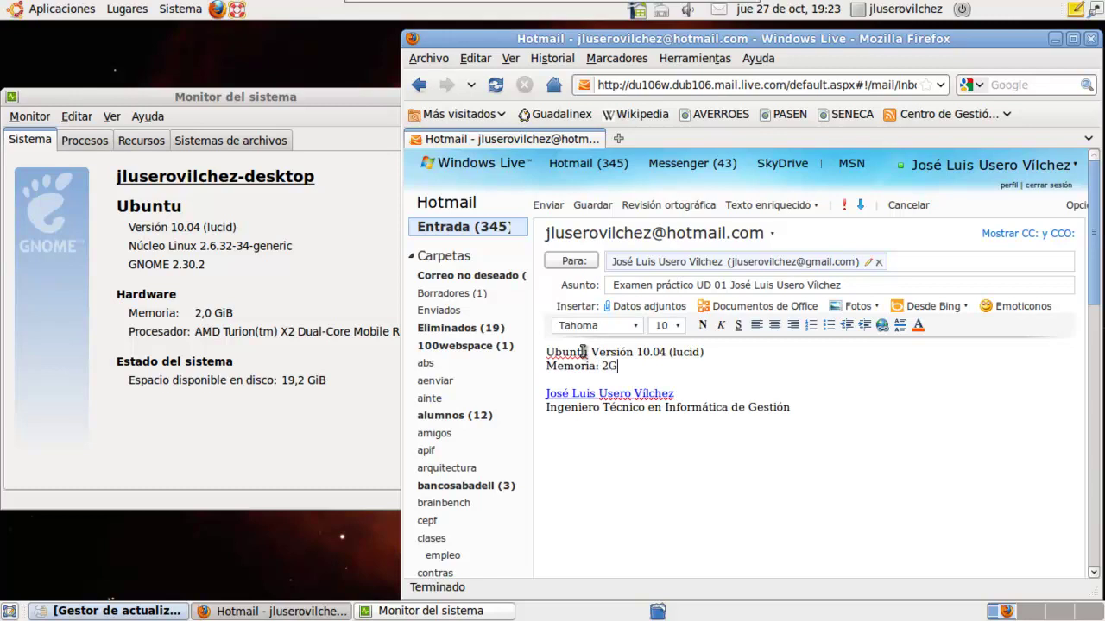
pyautogui.write('B')
pyautogui.press('Return')
# - Add the lines 'Procesador: AMD Turion' and 'Espacio disponible en disco: 19,2 GB'
pyautogui.write('Proves')
pyautogui.press('BackSpace')
pyautogui.press('BackSpace')
pyautogui.press('BackSpace')
pyautogui.write('cesador: AMD Turion')
pyautogui.press('Return')
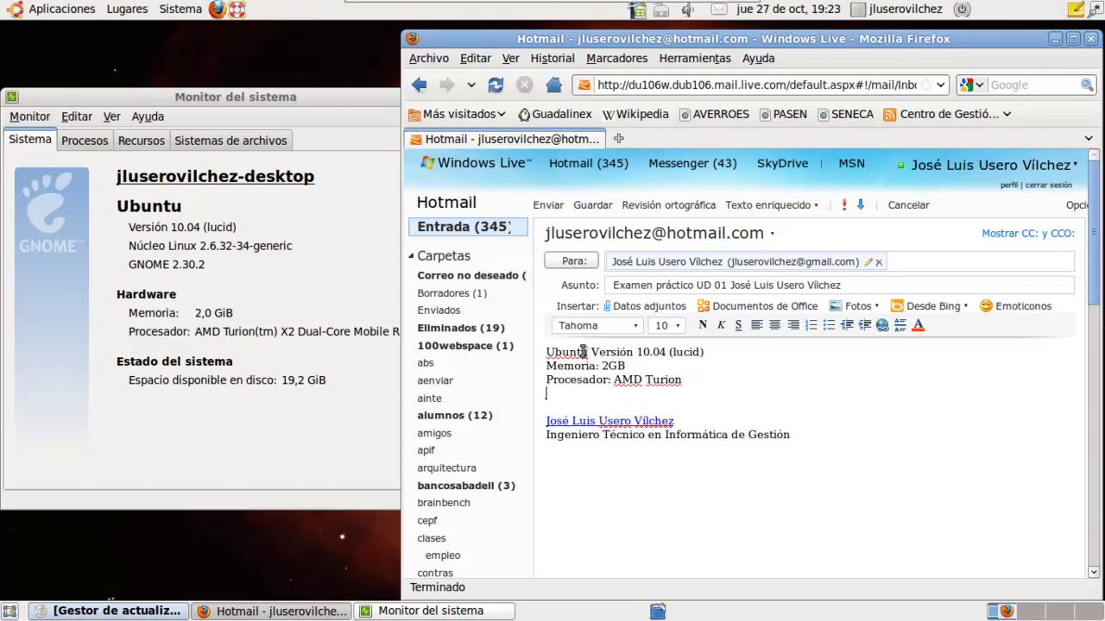
pyautogui.write('Espacio disponible en disco: 19,2 GB')
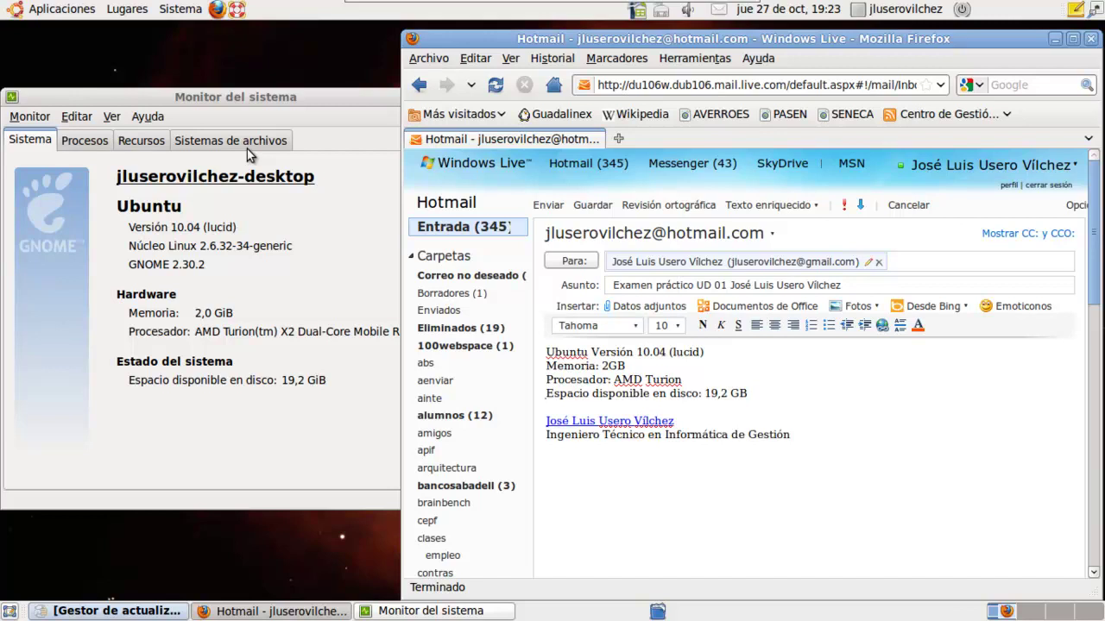
# - Add '5 procesos:' followed by Firefox-bin, python, timidity and gnome-panel on separate lines
pyautogui.click(156, 148)
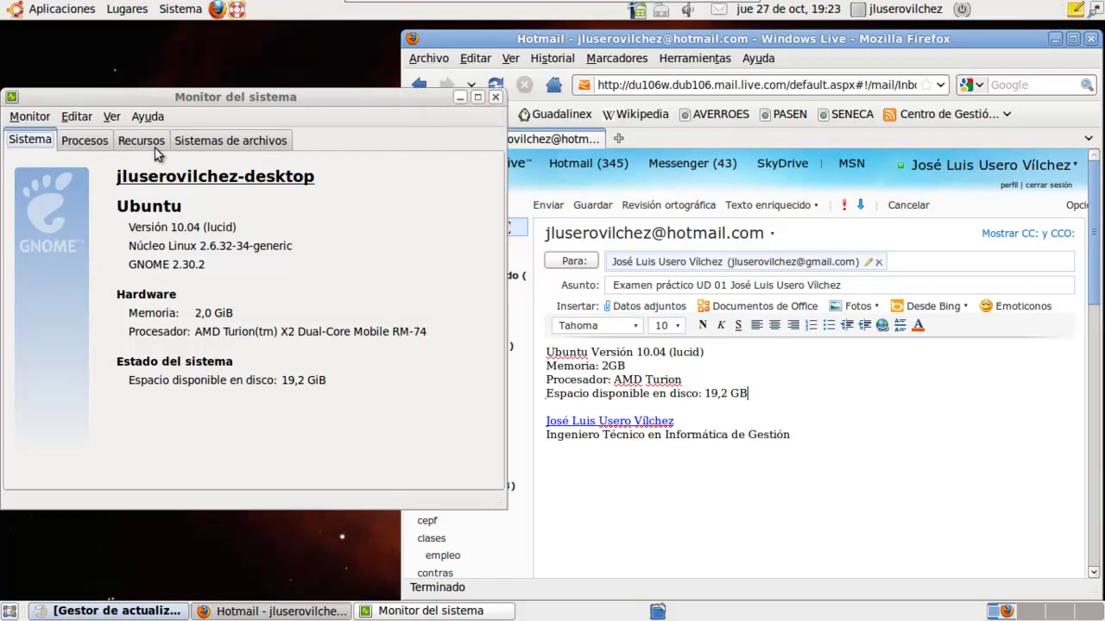
pyautogui.click(84, 142)
pyautogui.click(773, 391)
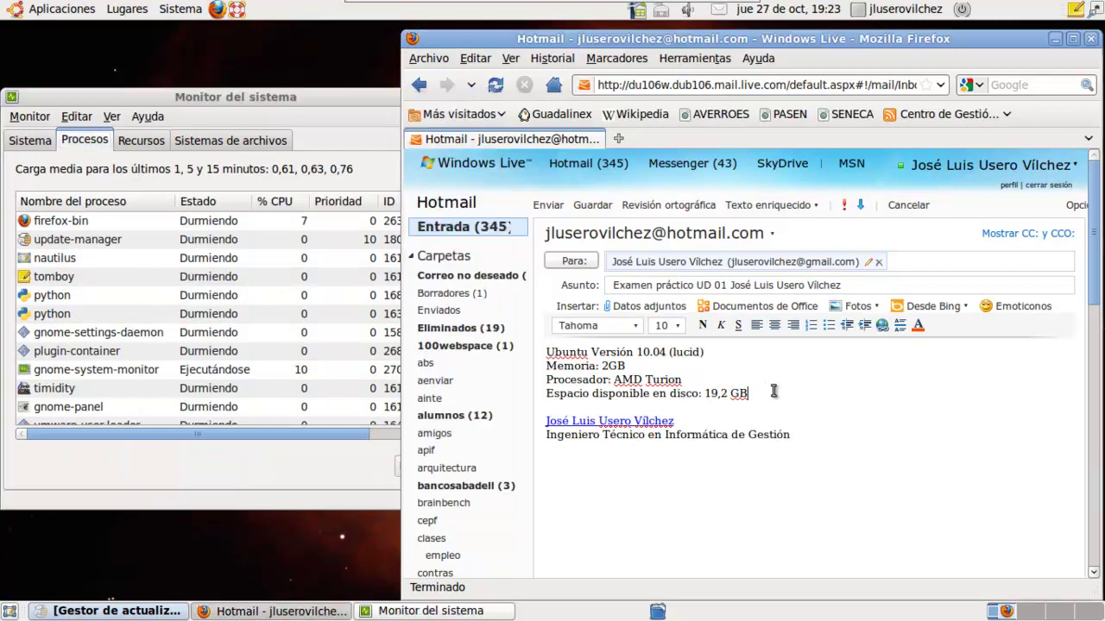
pyautogui.press('Return')
pyautogui.write('5 procesos:')
pyautogui.press('Return')
pyautogui.write('Firefox-bin')
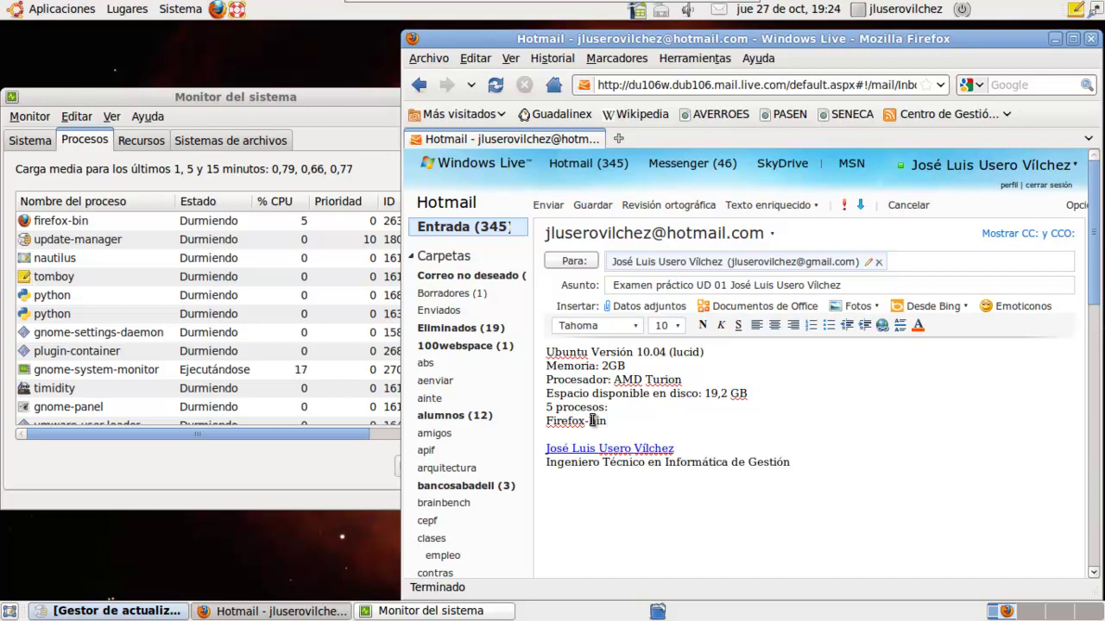
pyautogui.press('Return')
pyautogui.write('python')
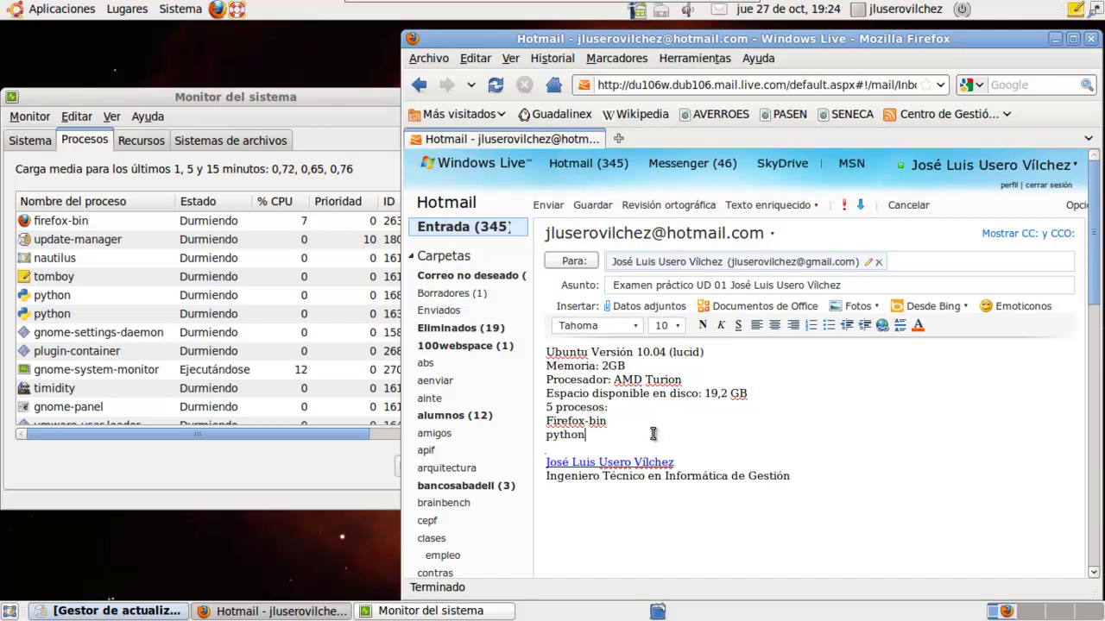
pyautogui.press('Return')
pyautogui.write('timidity')
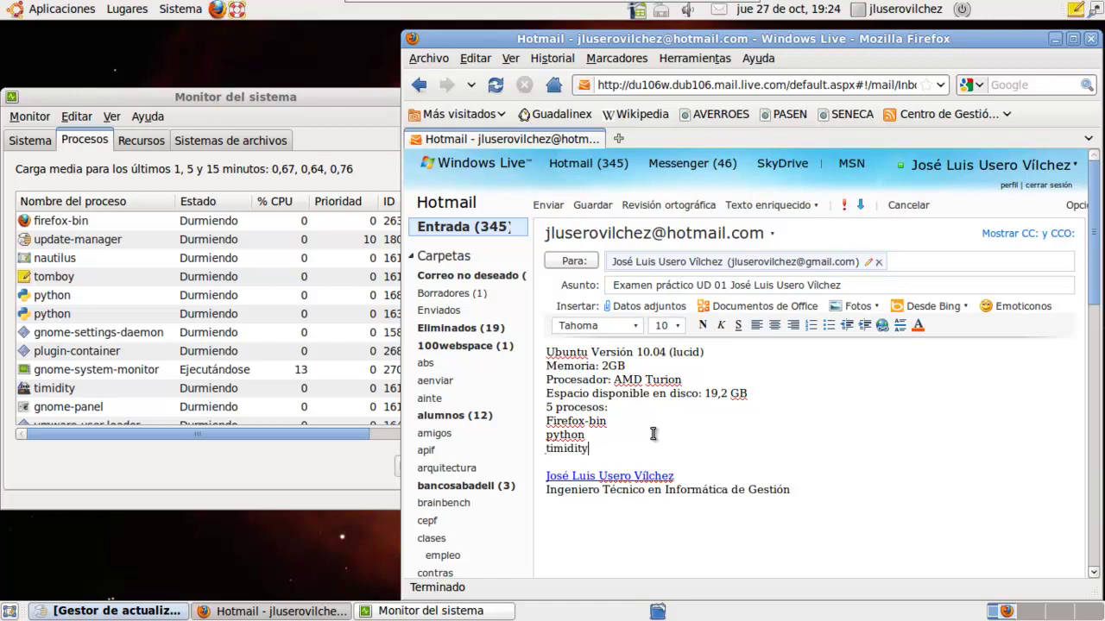
pyautogui.press('Return')
pyautogui.write('gnome-panel')
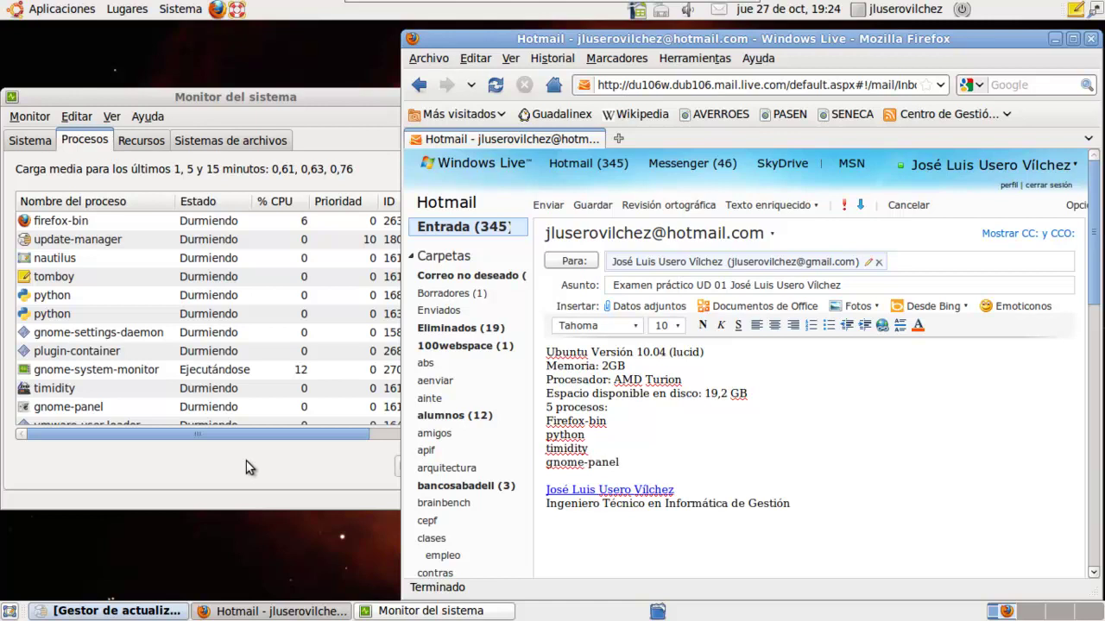
pyautogui.click(248, 463)
# - Scroll System Monitor's Procesos list and add xbindkeys on a new line after gnome-panel
pyautogui.moveTo(486, 423); pyautogui.dragTo(486, 423)
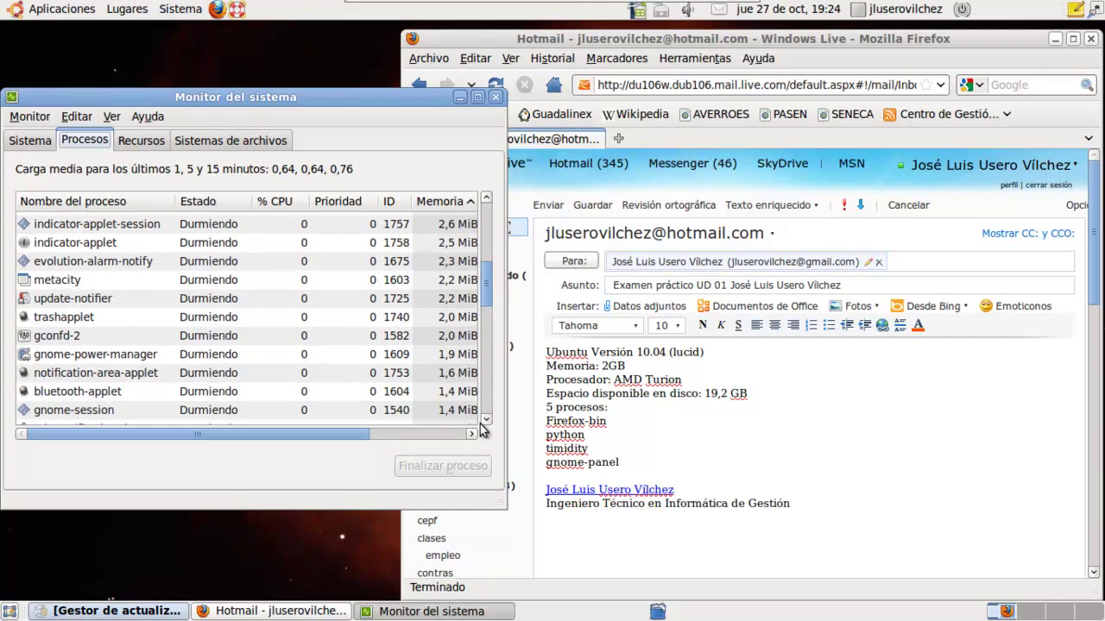
pyautogui.moveTo(487, 421); pyautogui.dragTo(488, 354)
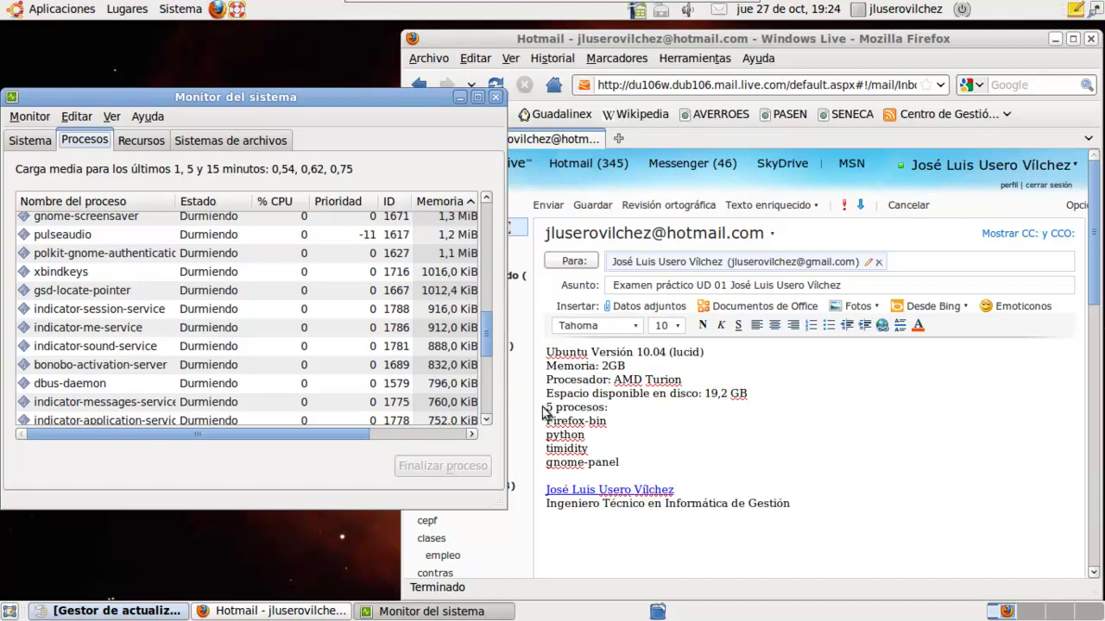
pyautogui.click(652, 459)
pyautogui.press('Return')
pyautogui.write('xbindkeys')
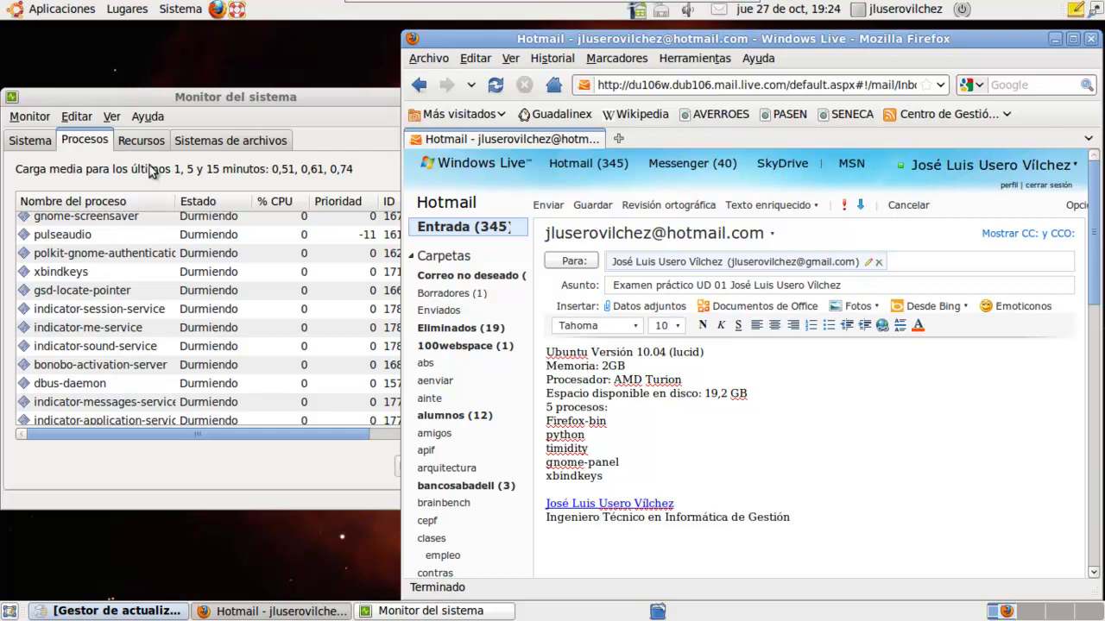
# - Add a 'RECURSOS:' heading and the line 'CPU: sí ha llegado al 100%'
pyautogui.click(140, 140)
pyautogui.click(617, 478)
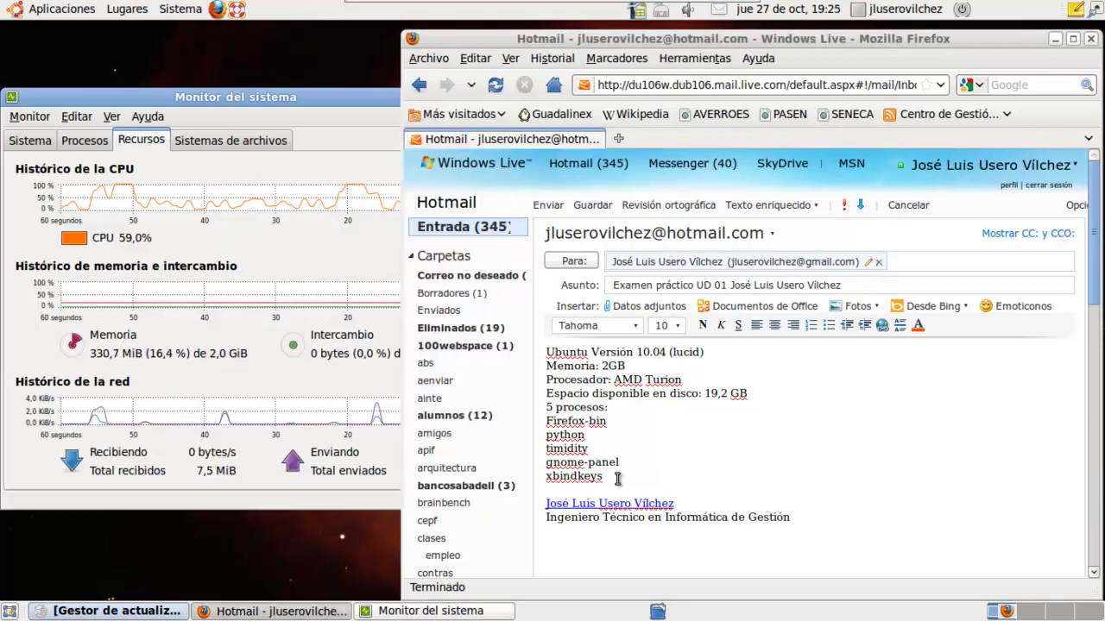
pyautogui.press('Return')
pyautogui.write('RECURSOS:')
pyautogui.press('Return')
pyautogui.write('CPU:')
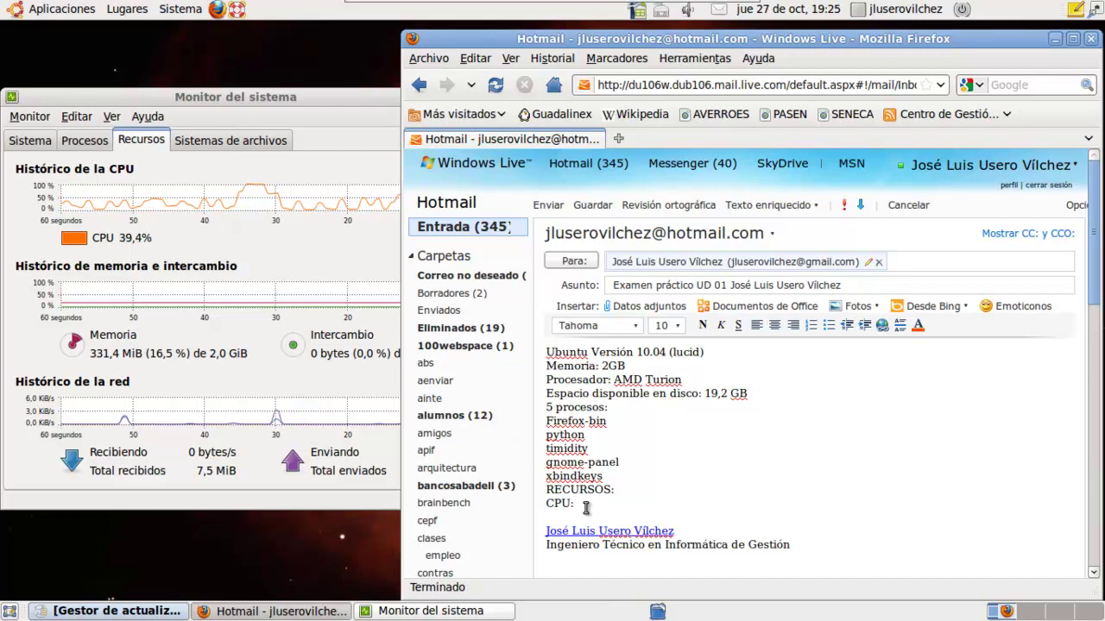
pyautogui.write('egado al 100%')
pyautogui.press('Return')
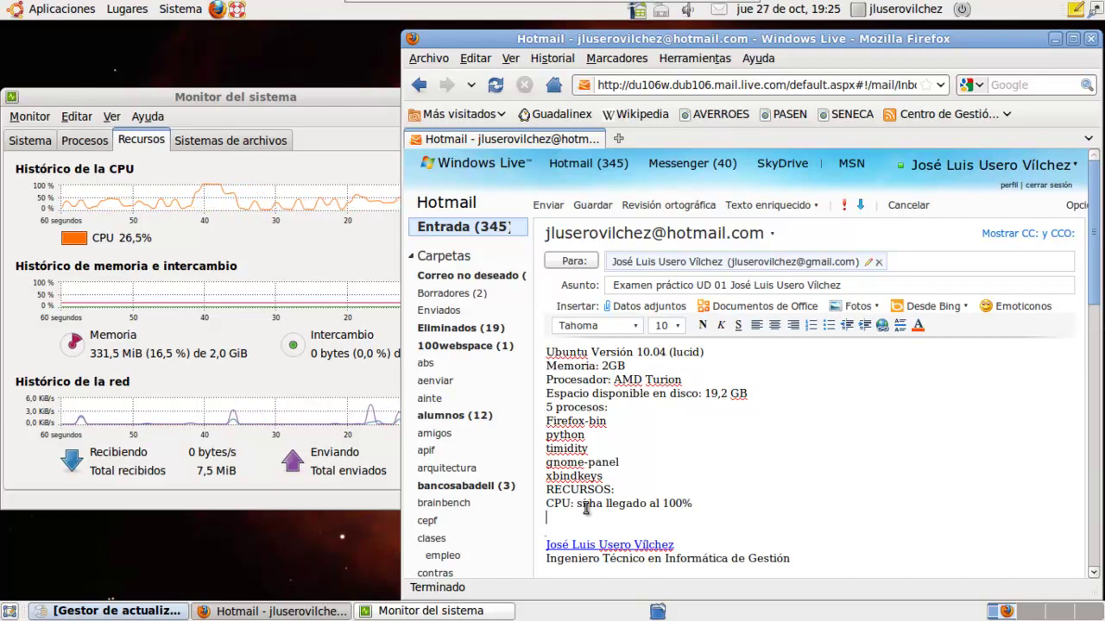
# - Add 'Memoria: 333,4 MB de 2GB' and 'Histórico de la red: sí hay picos.'
pyautogui.write('Memoria:')
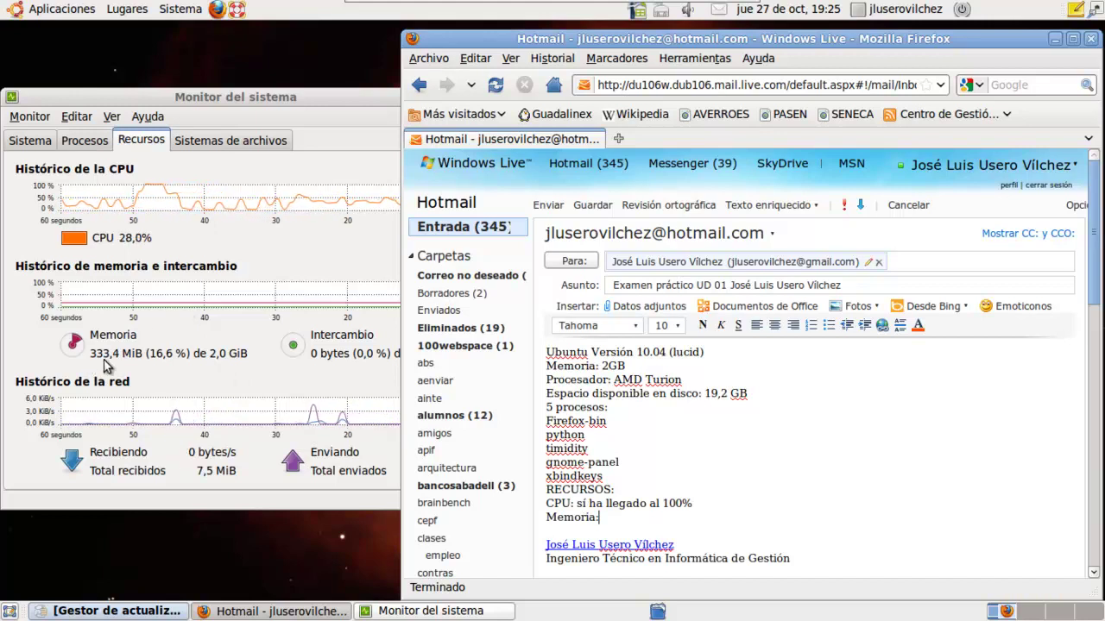
pyautogui.write('333,4 MB')
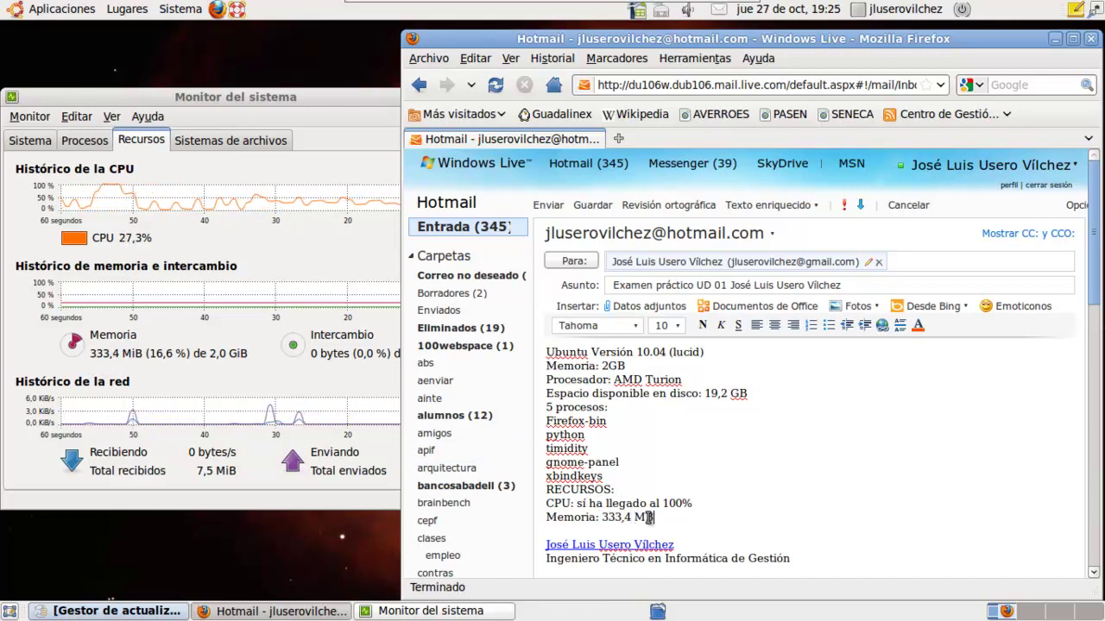
pyautogui.write(' de 2G')
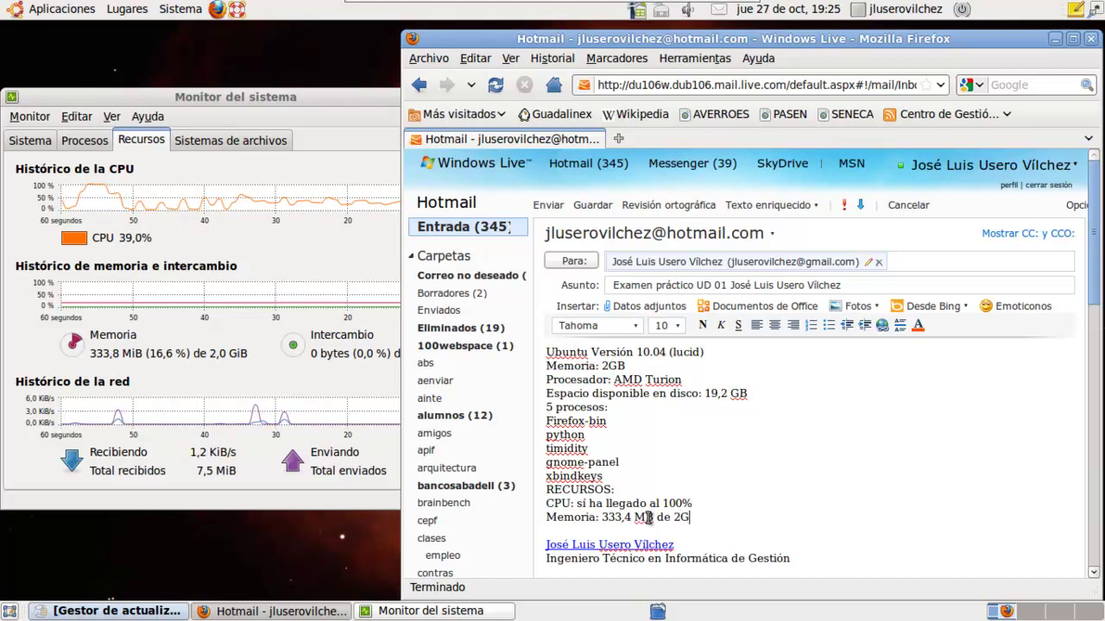
pyautogui.write('B')
pyautogui.press('Return')
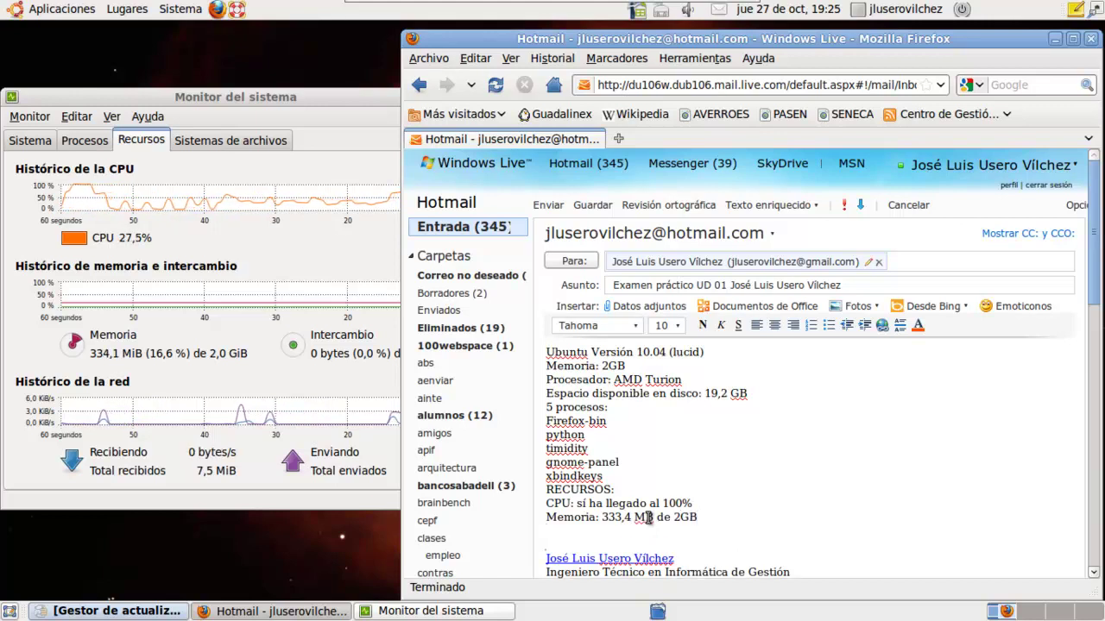
pyautogui.write('Histórico de la ')
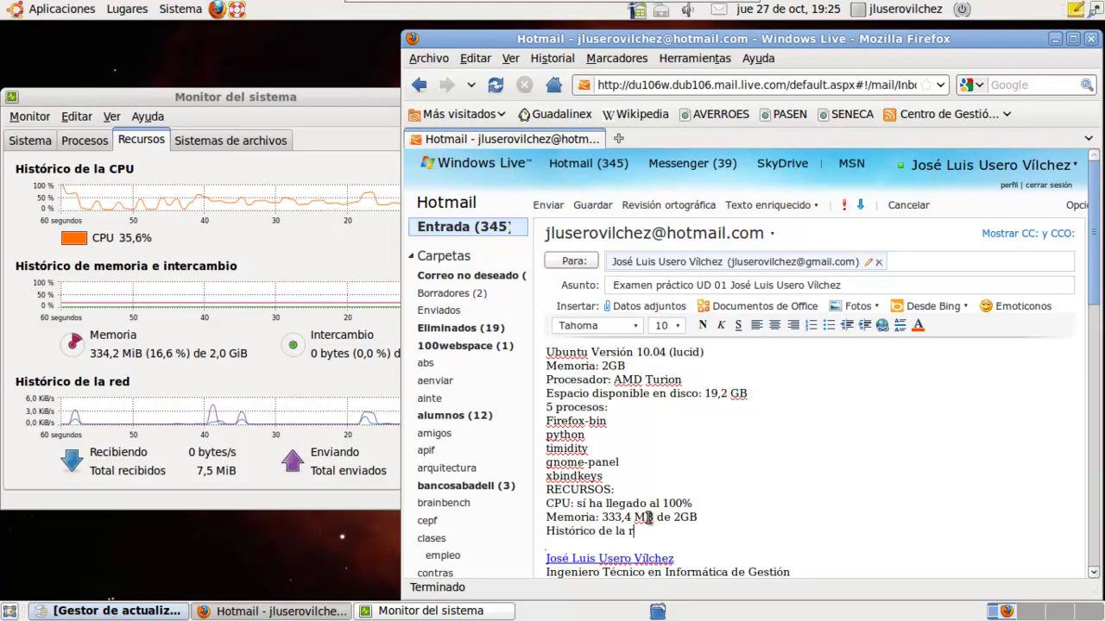
pyautogui.write('red:')
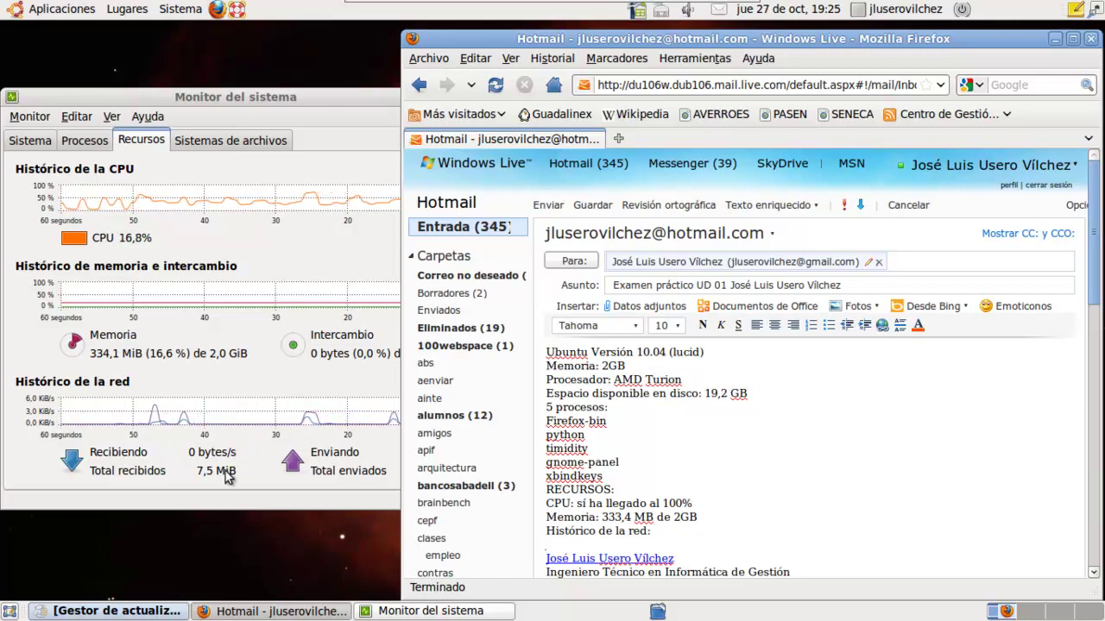
pyautogui.click(261, 492)
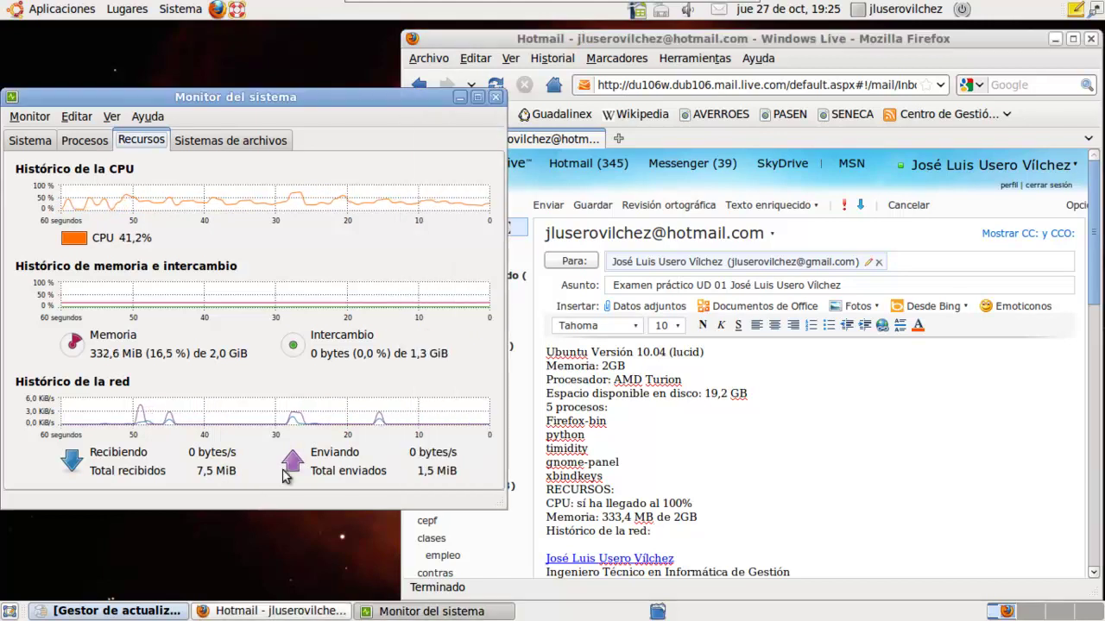
pyautogui.click(663, 536)
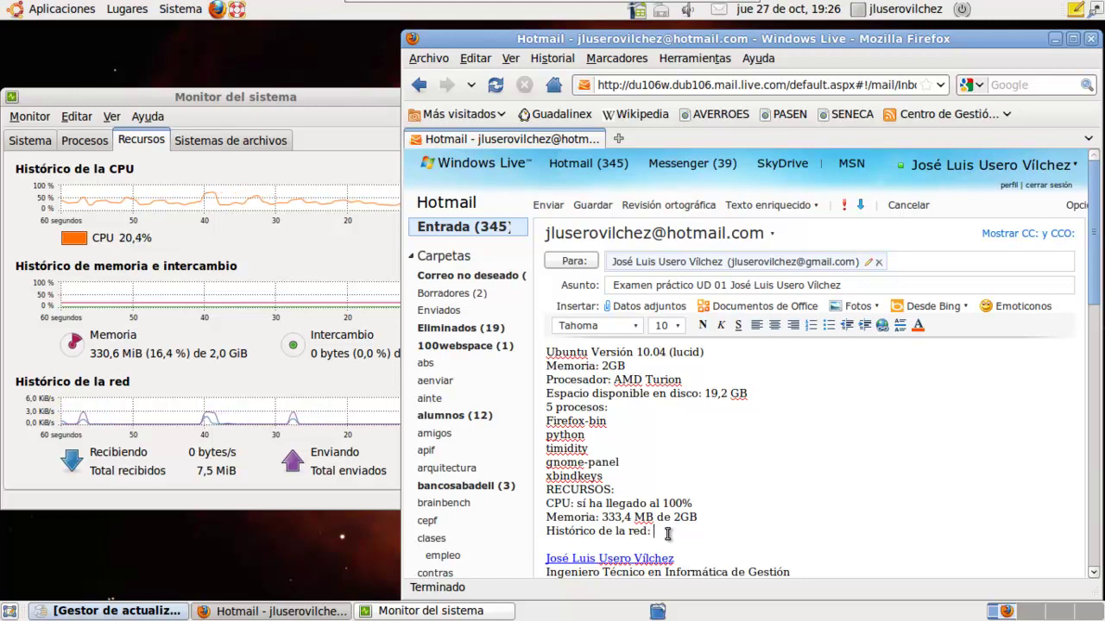
pyautogui.write('sí hay picos.')
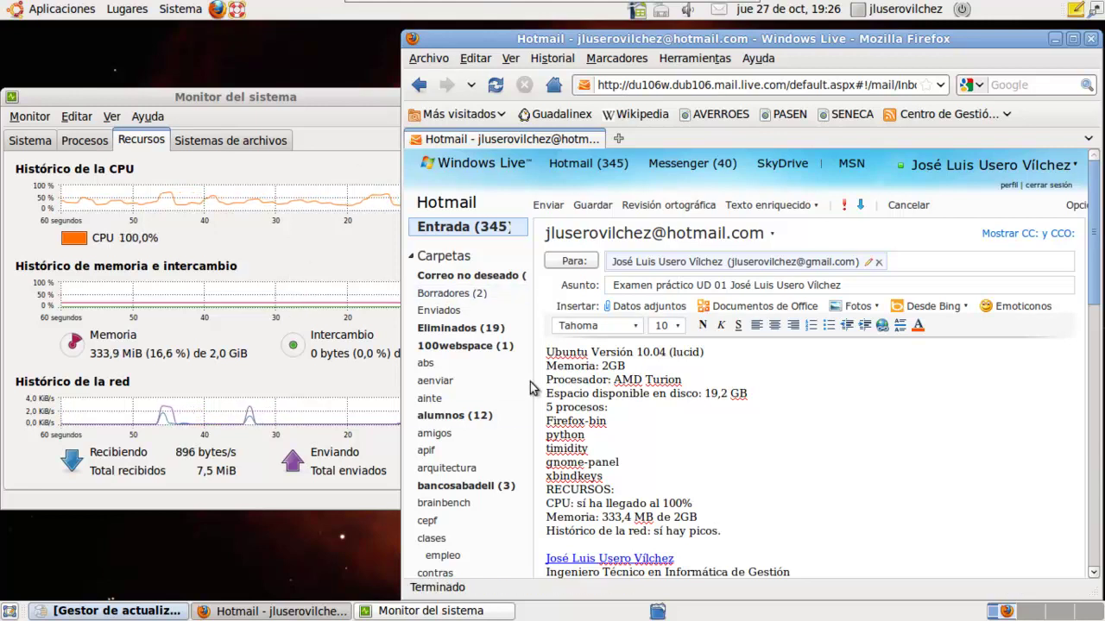
# - Send the message and wait for the 'Mensaje enviado' confirmation page
pyautogui.click(553, 214)
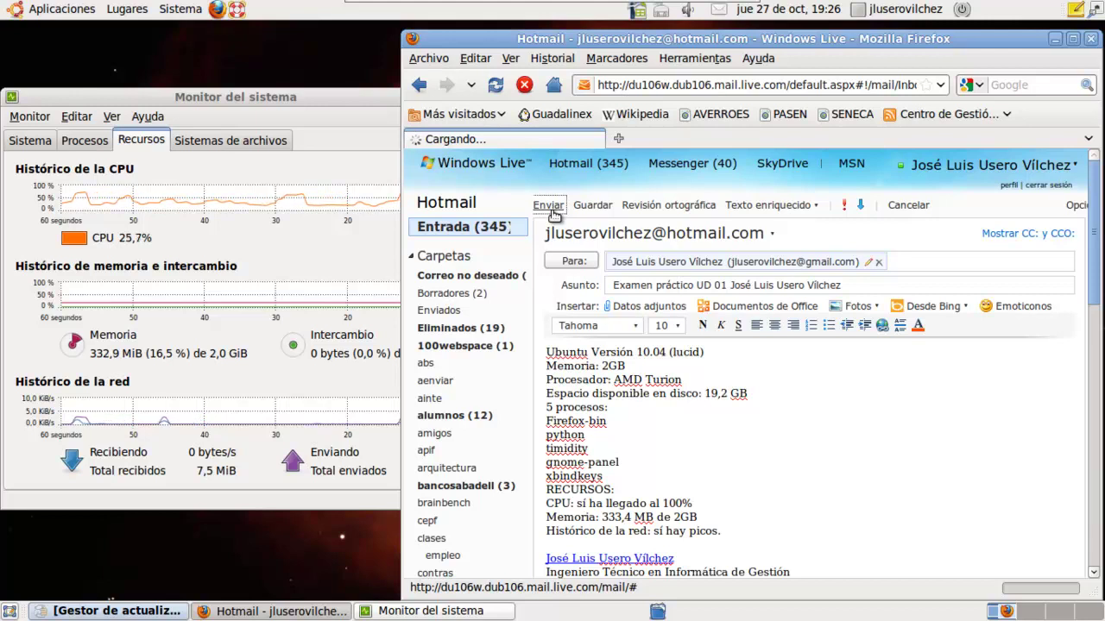
pyautogui.click(551, 207)
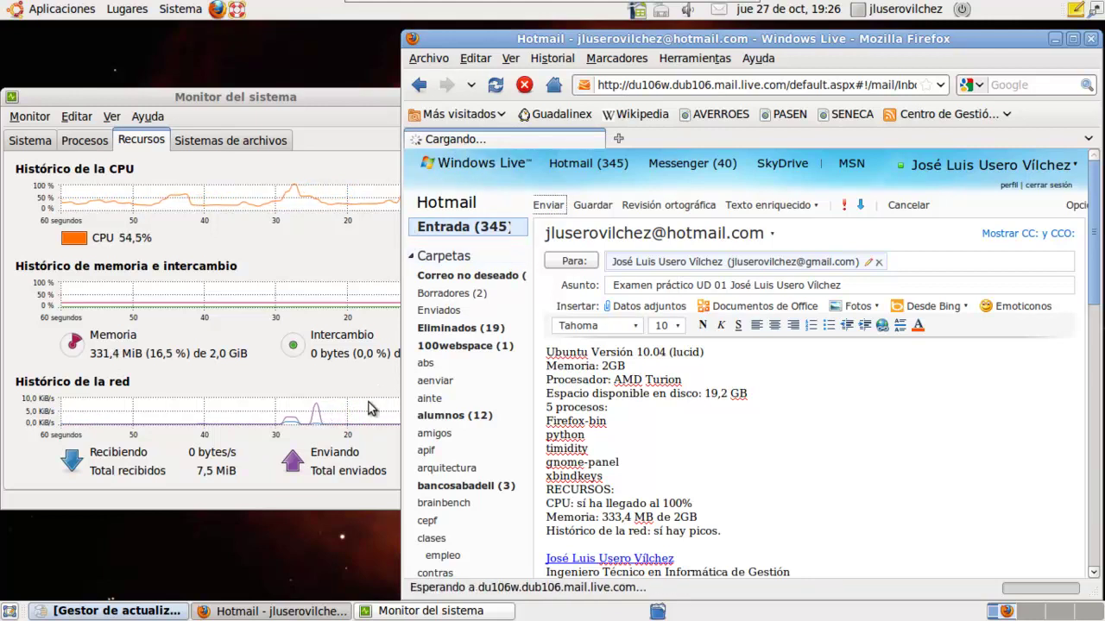
pyautogui.click(361, 105)
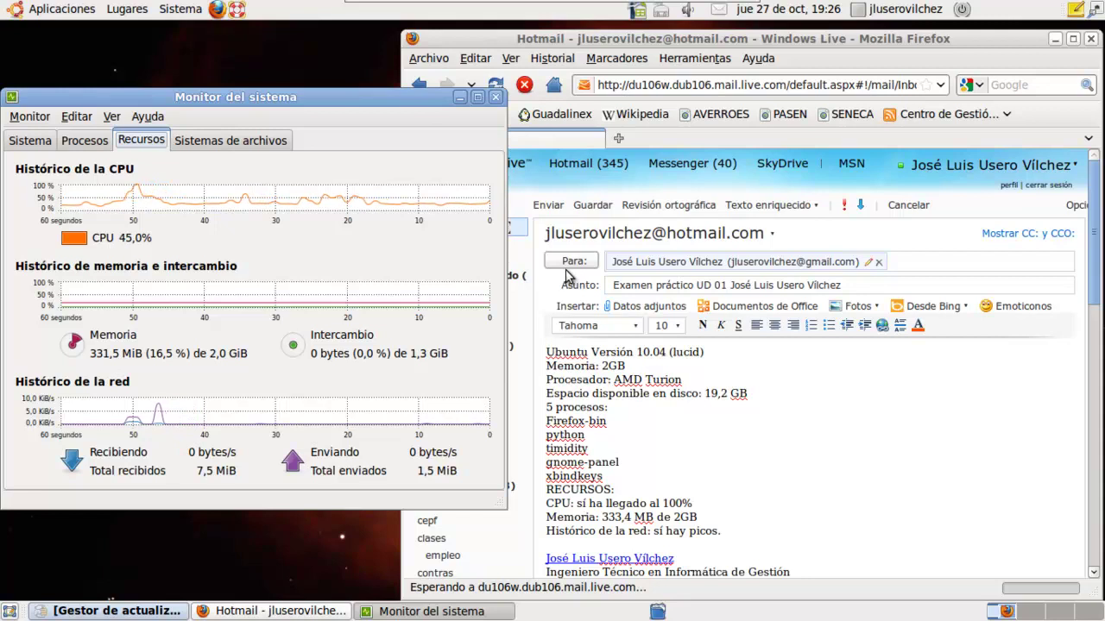
pyautogui.click(559, 208)
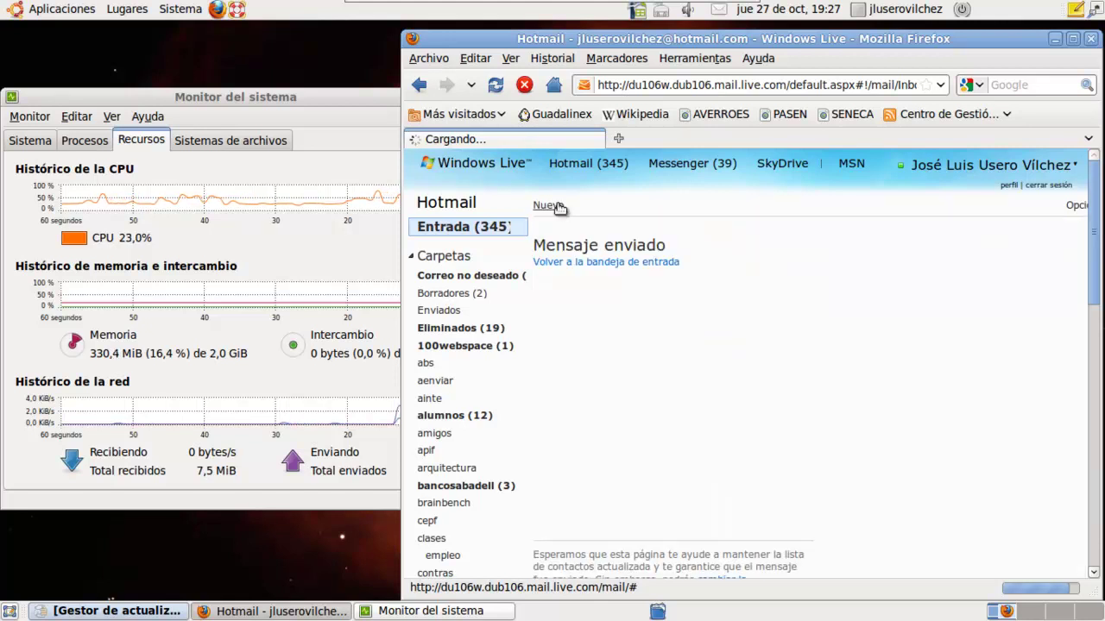
pyautogui.click(559, 208)
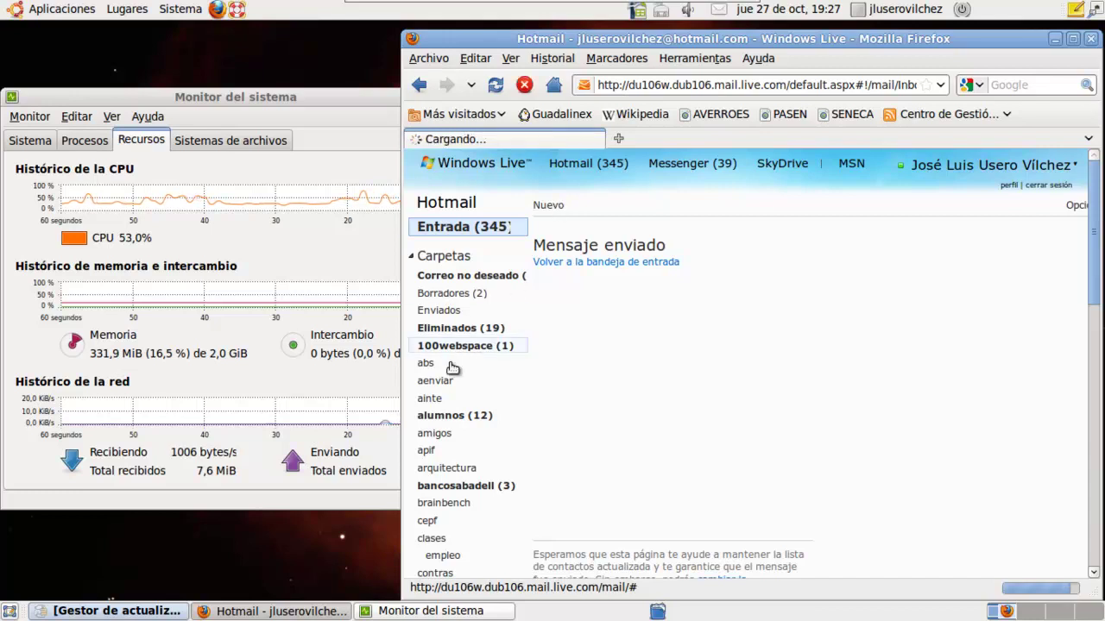
pyautogui.click(379, 442)
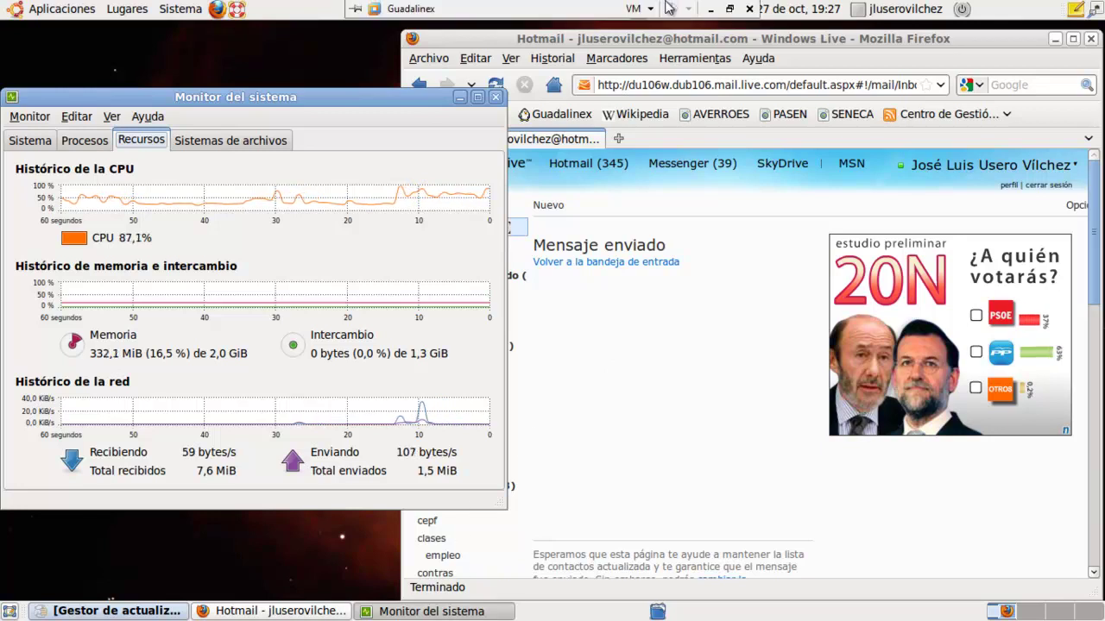
# - Leave full screen, power off the Guadalinex virtual machine, then power it back on
pyautogui.click(724, 10)
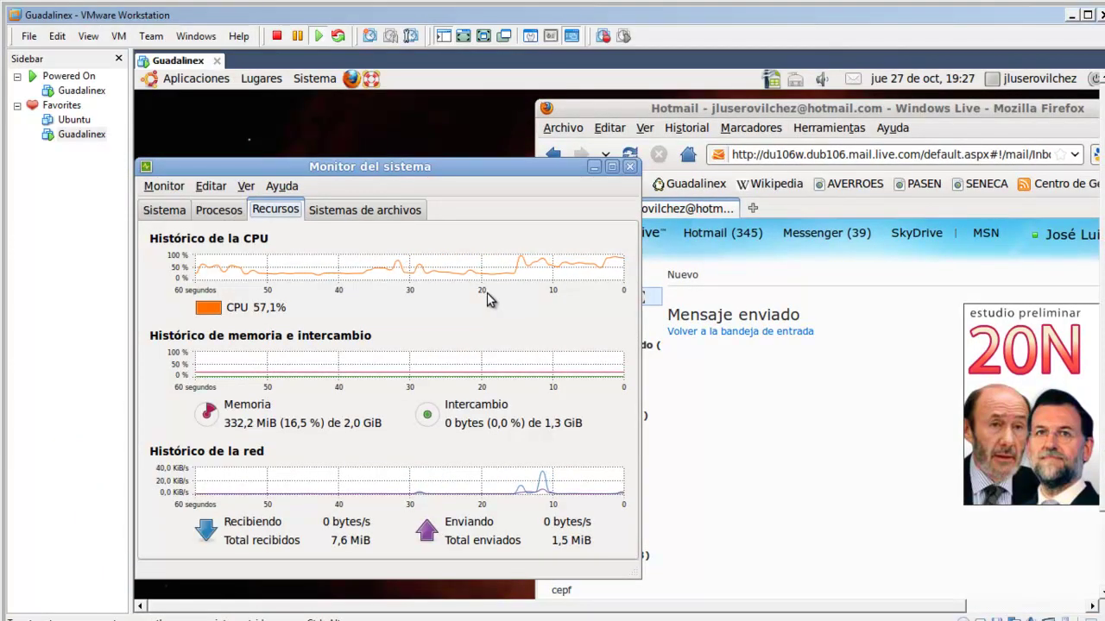
pyautogui.click(277, 35)
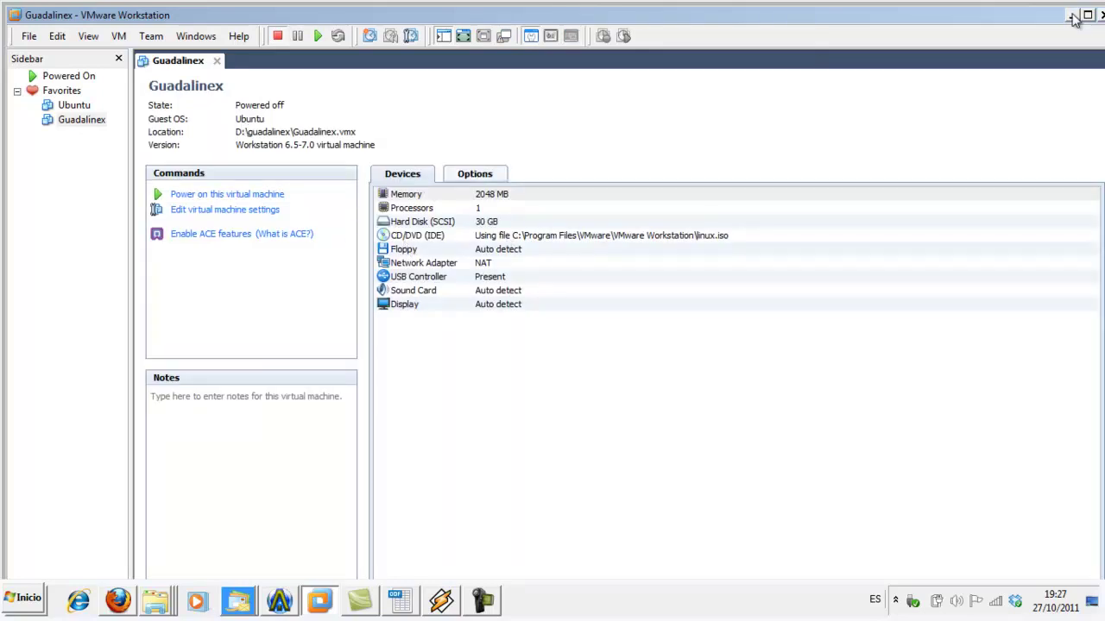
pyautogui.click(320, 40)
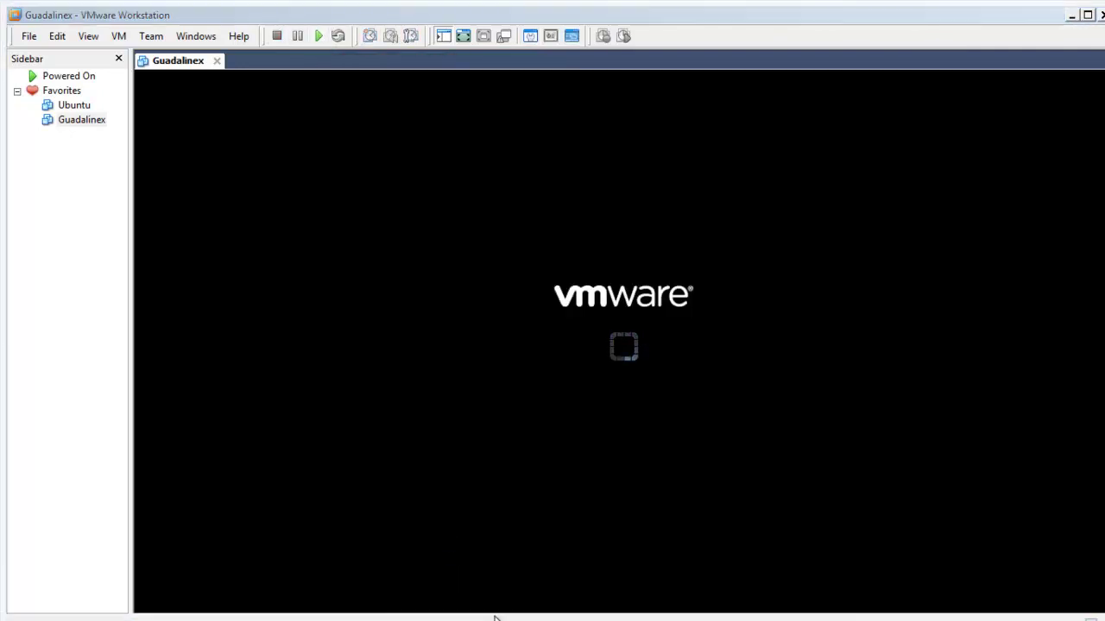